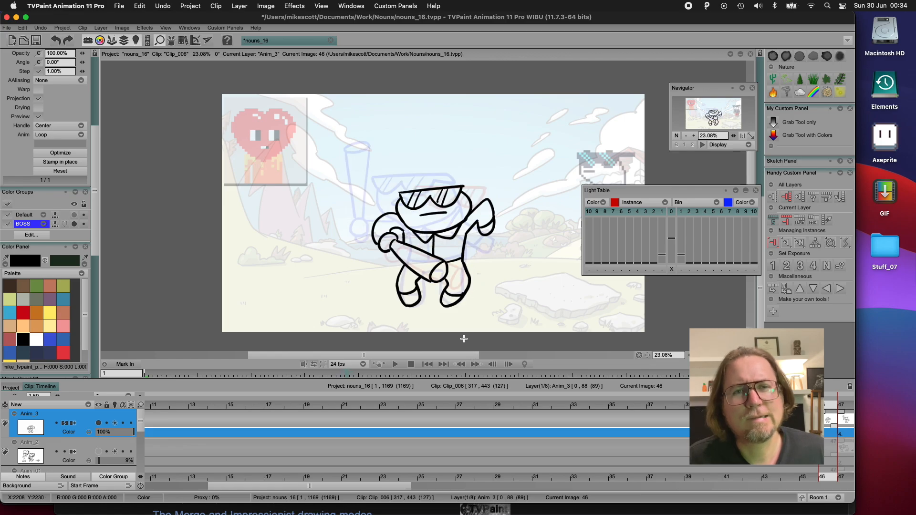
On frame 45 of Anim_3, draw the character's missing head outline and both legs below the lowered bat
key(Left)
mouse_move(414, 190)
mouse_down()
mouse_move(408, 215)
mouse_move(379, 246)
mouse_move(406, 232)
mouse_move(402, 243)
mouse_up()
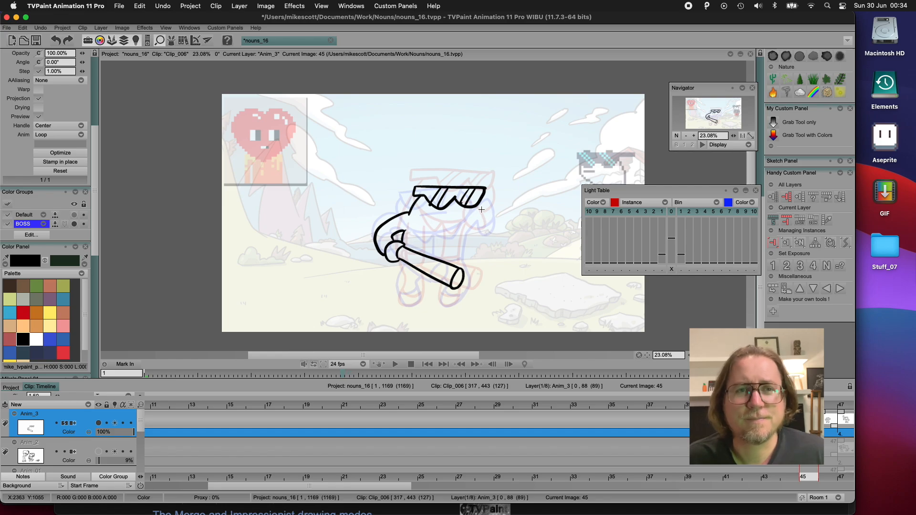
drag(482, 210, 456, 231)
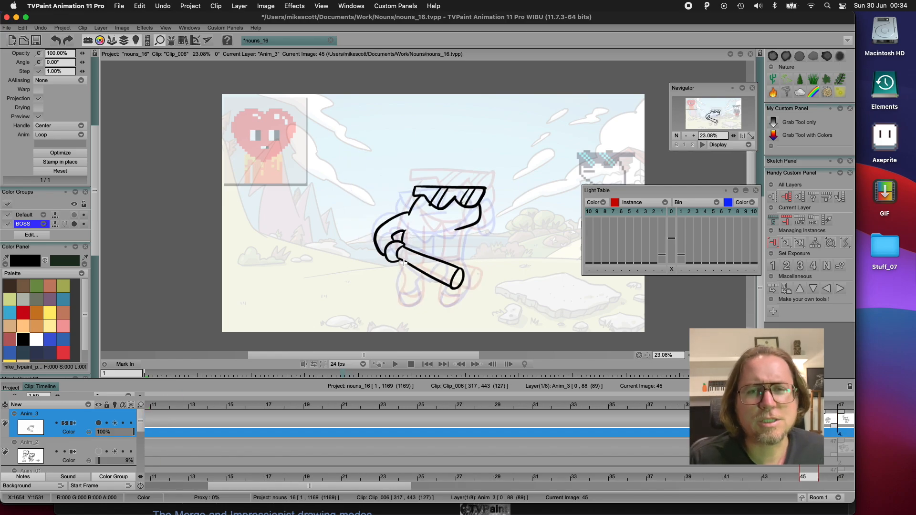
mouse_move(403, 263)
mouse_down()
mouse_move(404, 305)
mouse_move(420, 298)
mouse_move(421, 280)
mouse_move(445, 284)
mouse_move(446, 307)
mouse_move(467, 281)
mouse_move(462, 258)
mouse_up()
key(Left)
key(Right)
key(Right)
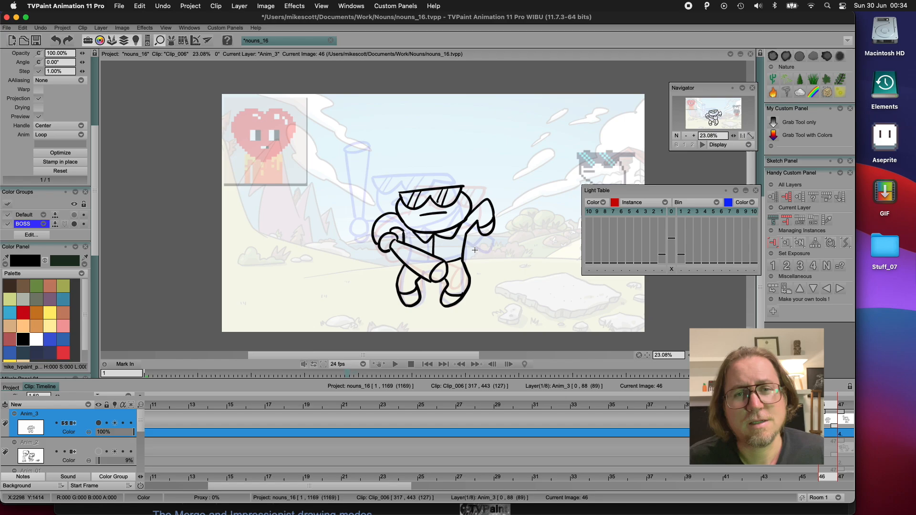
key(Left)
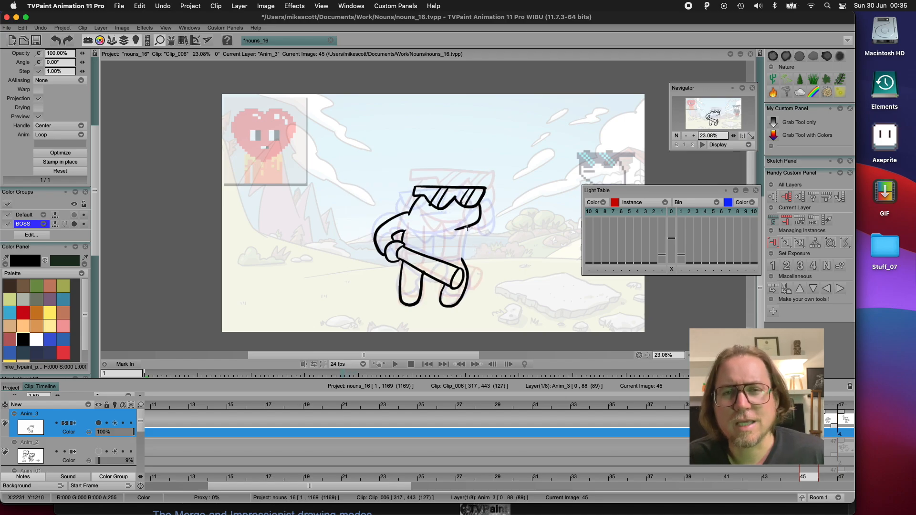
Complete frame 45 with the free hand, chin, mouth, collar, shirt lines and shoe lines, and compare it with the neighbouring frames
mouse_move(466, 228)
mouse_down()
mouse_move(476, 247)
mouse_move(479, 235)
mouse_move(465, 239)
mouse_up()
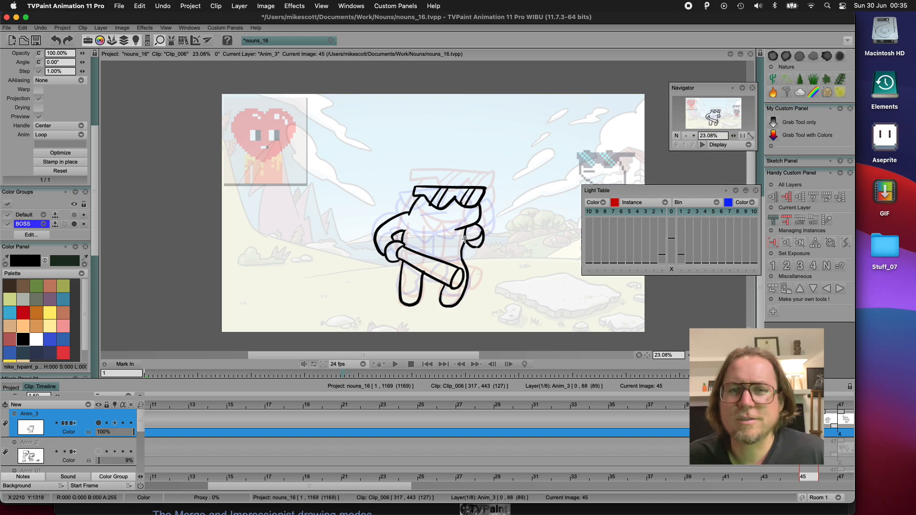
mouse_move(414, 217)
mouse_down()
mouse_move(439, 235)
mouse_move(458, 228)
mouse_move(444, 213)
mouse_move(464, 214)
mouse_up()
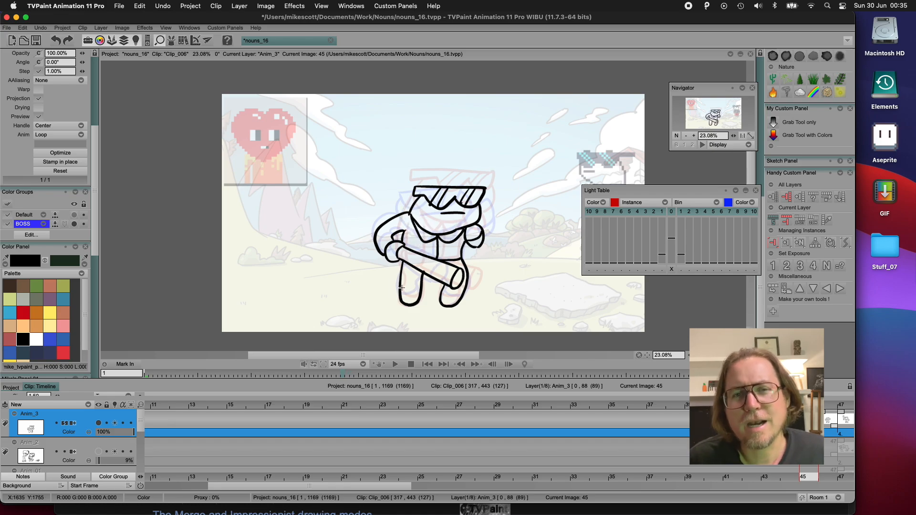
drag(402, 288, 462, 295)
key(Left)
key(Right)
key(Left)
key(Right)
key(Right)
key(Right)
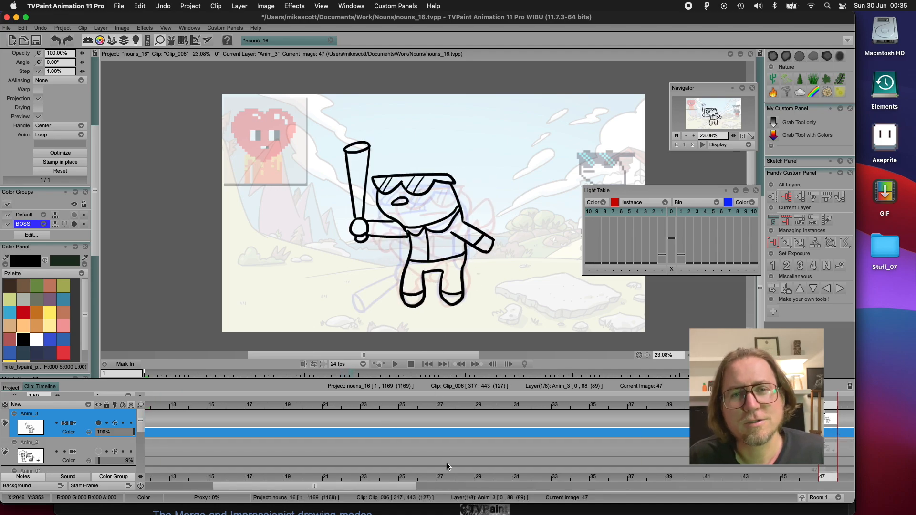
Insert a blank drawing after frame 46 on the Anim_3 layer
drag(428, 489, 492, 487)
click(474, 410)
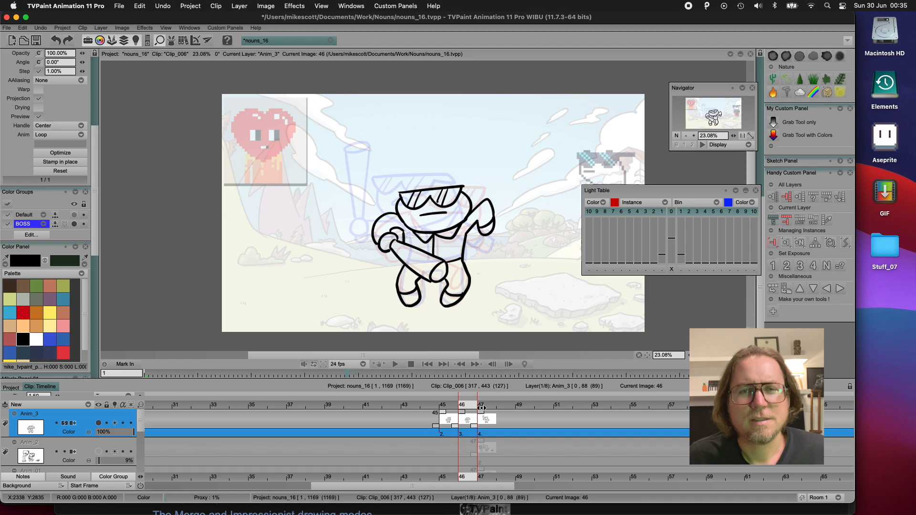
click(786, 244)
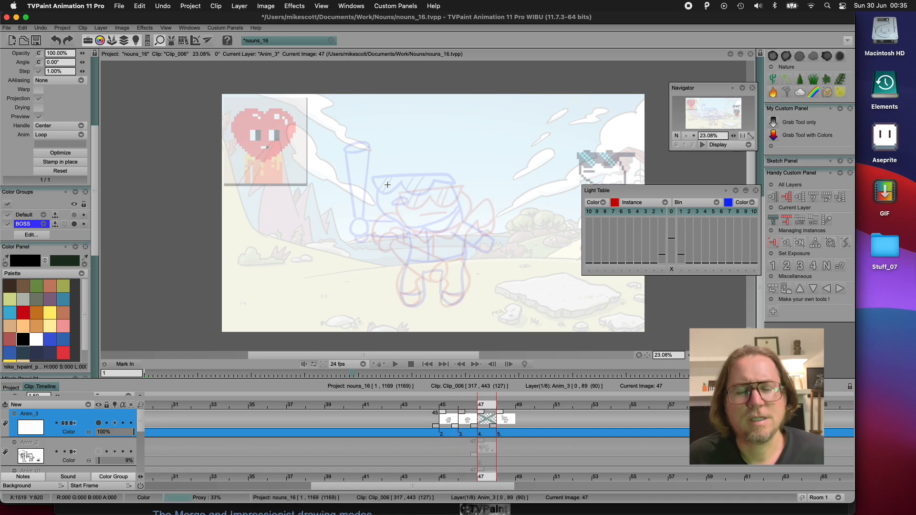
On frame 47, draw the sunglasses outline and the sides of the head between the light table poses
drag(388, 185, 452, 184)
mouse_move(387, 184)
mouse_down()
mouse_move(403, 203)
mouse_move(424, 195)
mouse_move(415, 195)
mouse_move(423, 205)
mouse_move(461, 185)
mouse_up()
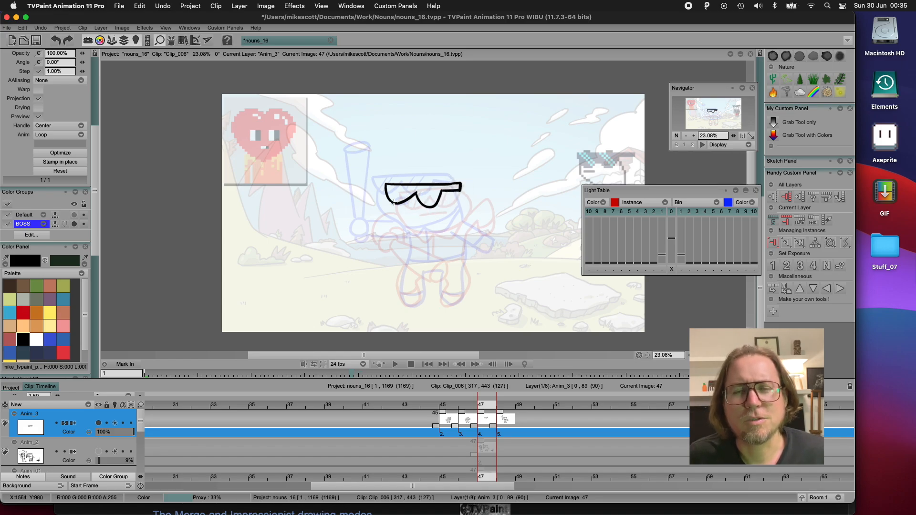
drag(393, 202, 408, 226)
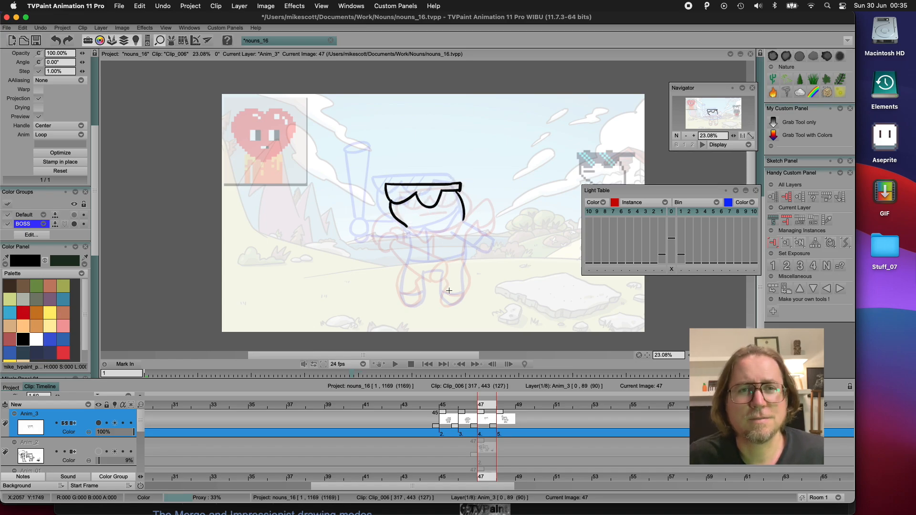
key(Left)
key(Right)
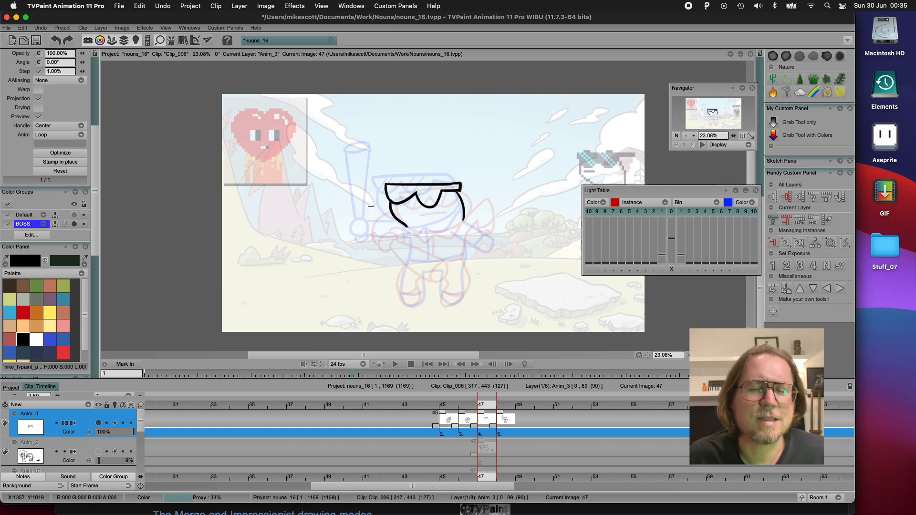
Draw the raised bat, tilted toward the head, and the hand gripping it on frame 47
mouse_move(375, 148)
mouse_down()
mouse_move(393, 156)
mouse_move(374, 148)
mouse_move(363, 224)
mouse_move(394, 158)
mouse_move(376, 223)
mouse_up()
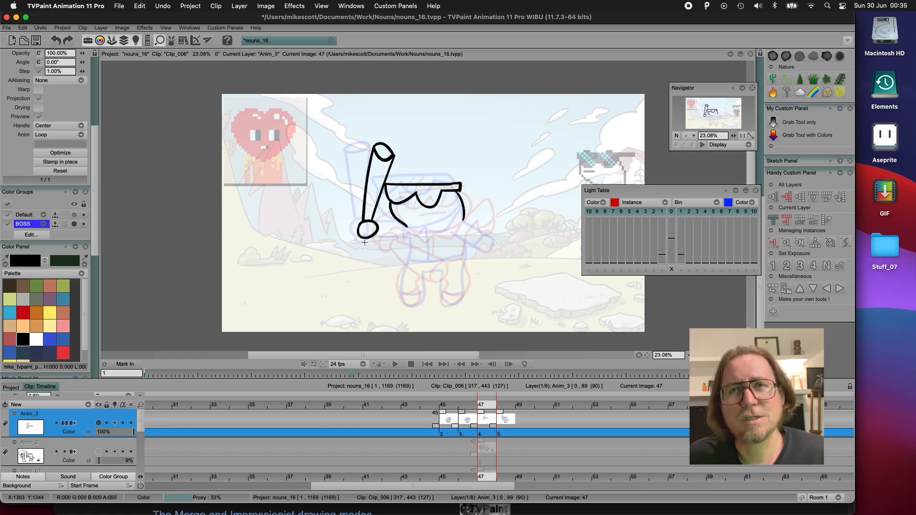
key(Right)
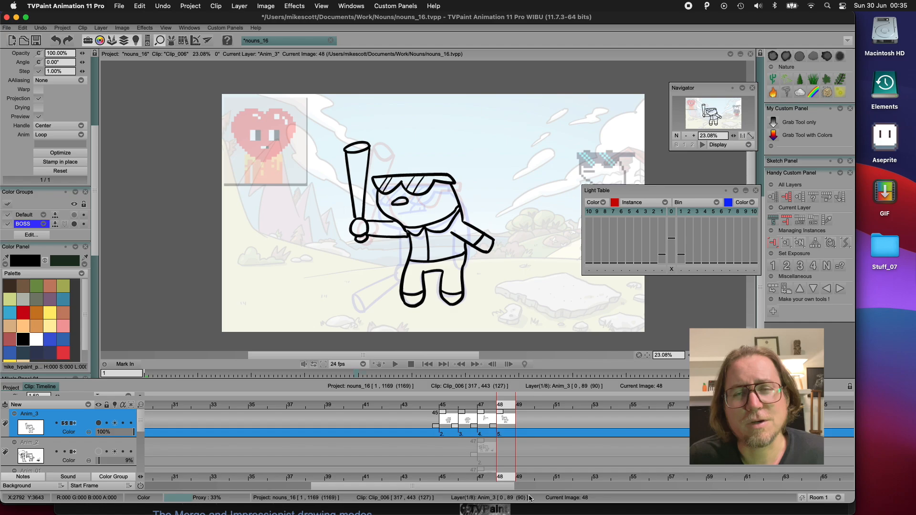
key(Left)
Draw the side of the torso and both legs on frame 47, checking the motion against the adjacent frames
mouse_move(408, 230)
mouse_down()
mouse_move(406, 304)
mouse_move(414, 307)
mouse_move(429, 272)
mouse_move(447, 281)
mouse_move(443, 273)
mouse_move(447, 305)
mouse_move(462, 292)
mouse_move(465, 262)
mouse_up()
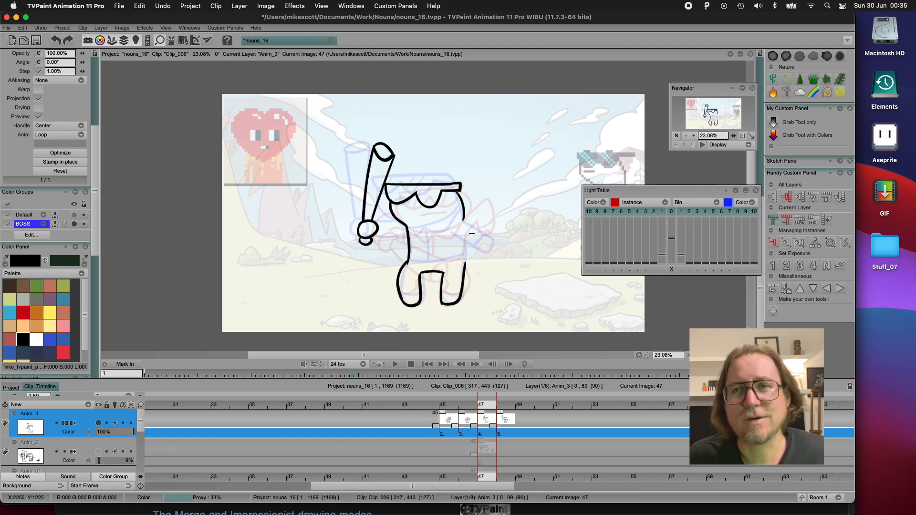
key(Left)
key(Right)
key(Right)
key(Left)
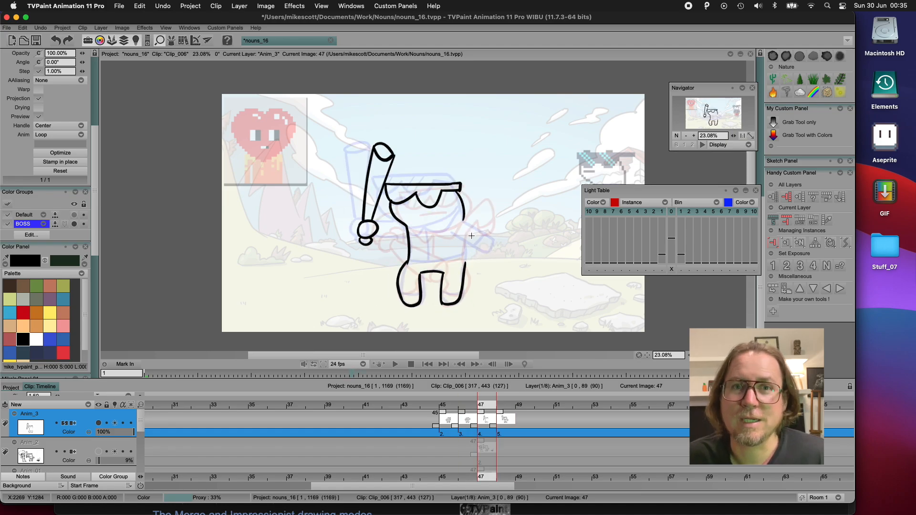
key(Right)
key(Left)
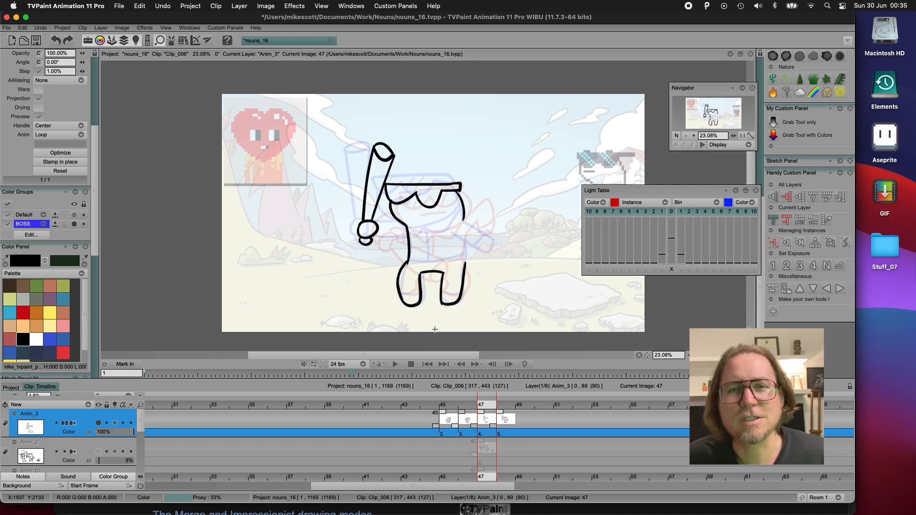
Add the free arm, shoe lines, waistline, chin, shirt opening and collar to the frame 47 character
mouse_move(464, 219)
mouse_down()
mouse_move(478, 195)
mouse_move(481, 235)
mouse_move(481, 225)
mouse_move(467, 241)
mouse_move(459, 293)
mouse_up()
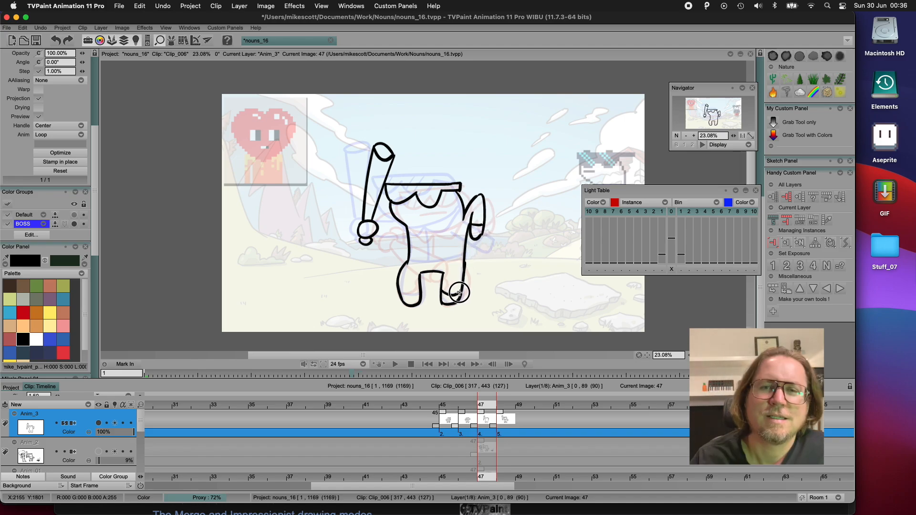
mouse_move(401, 292)
mouse_down()
mouse_move(419, 293)
mouse_move(410, 261)
mouse_move(465, 259)
mouse_up()
mouse_move(406, 227)
mouse_down()
mouse_move(461, 212)
mouse_move(431, 263)
mouse_up()
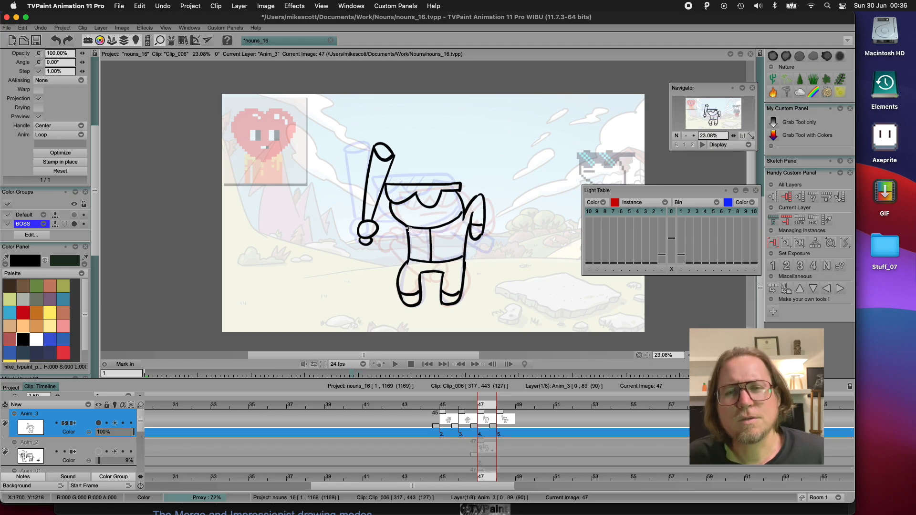
drag(416, 230, 456, 224)
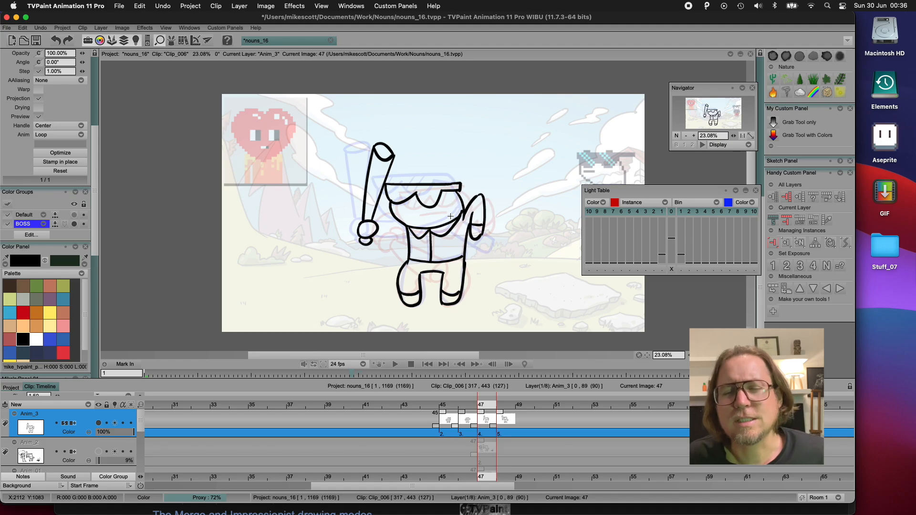
key(Left)
key(Right)
key(Right)
key(Left)
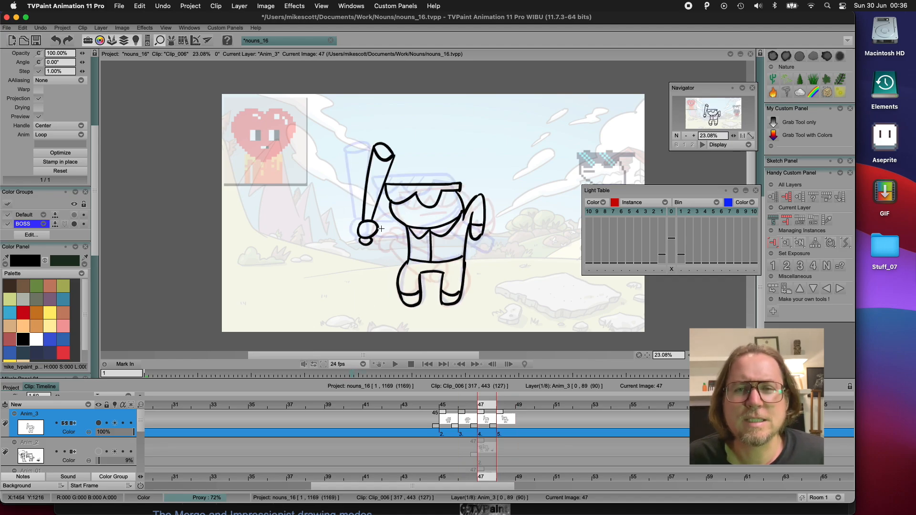
Draw the arm joining the bat hand to the torso, and add the mouth and lens reflections on frame 47
mouse_move(378, 228)
mouse_down()
mouse_move(400, 229)
mouse_move(386, 247)
mouse_move(409, 236)
mouse_up()
key(Left)
key(Left)
key(Right)
key(Right)
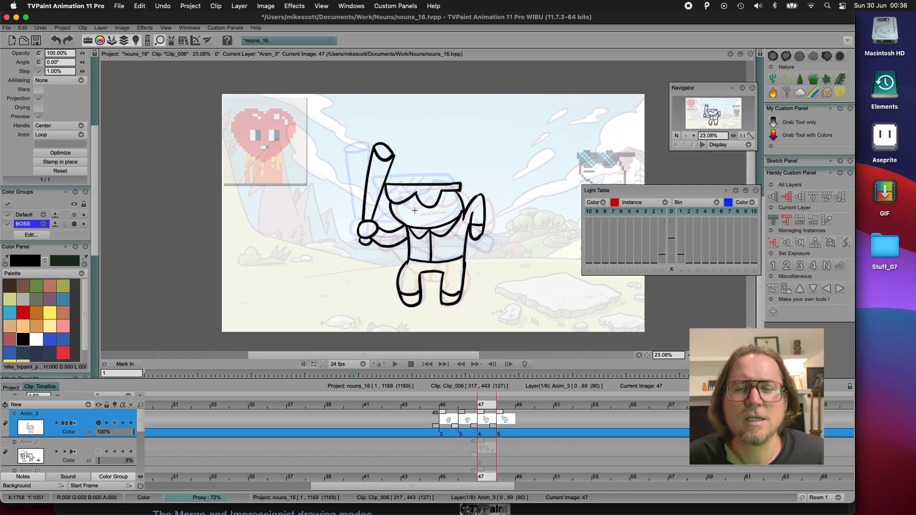
drag(414, 212, 432, 213)
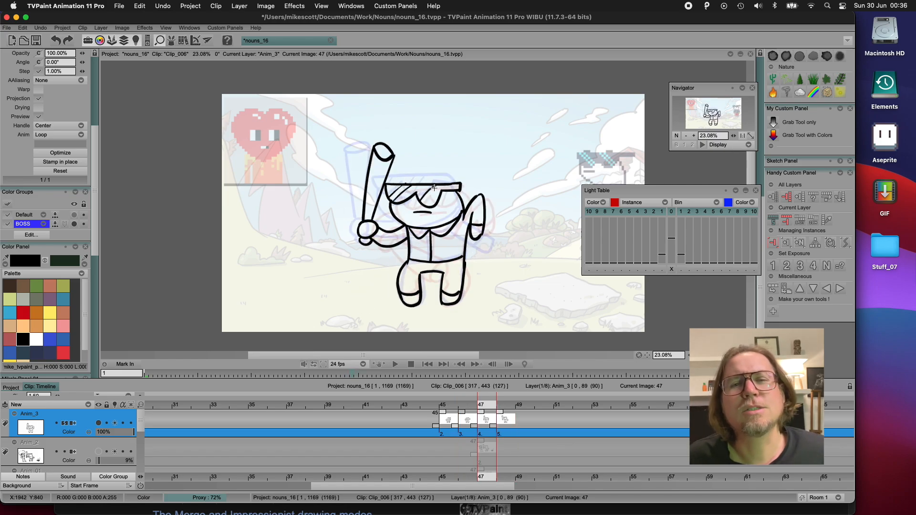
Insert a blank drawing after frame 47 and set the light table to show the ten previous drawings faintly
click(466, 481)
key(Right)
key(Right)
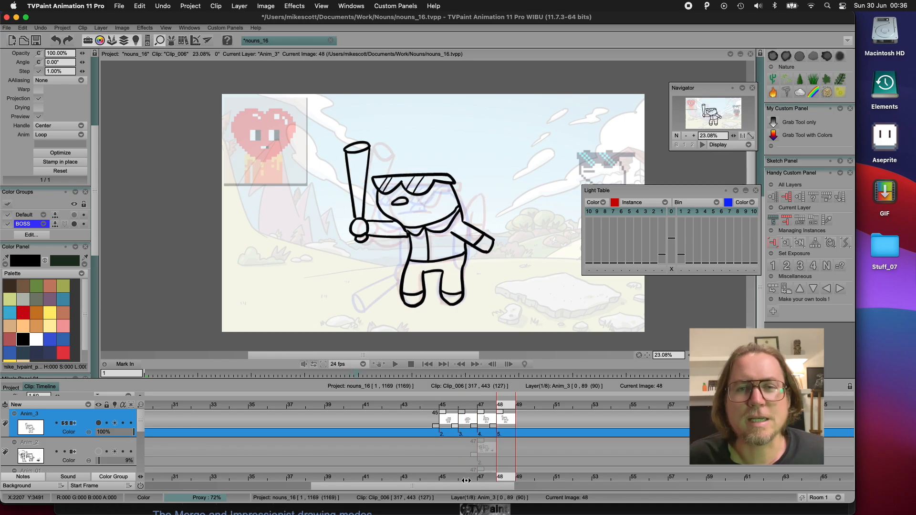
click(490, 433)
click(786, 243)
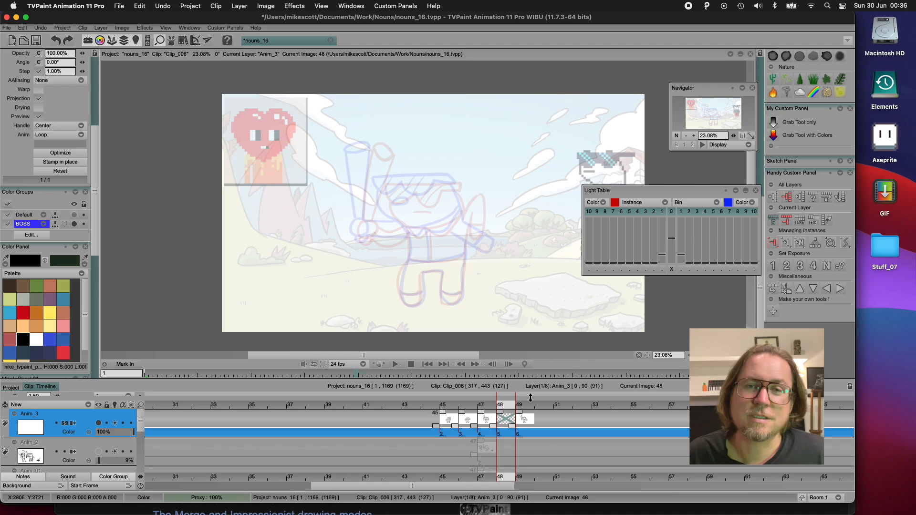
shift+click(662, 254)
shift+click(662, 259)
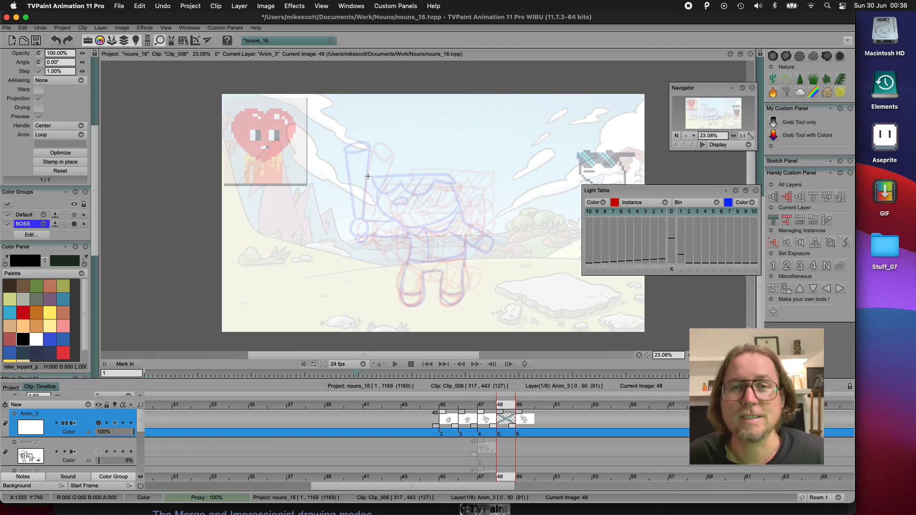
On frame 48, draw the sunglasses with lens reflections slightly beyond the next pose's glasses
drag(366, 178, 443, 174)
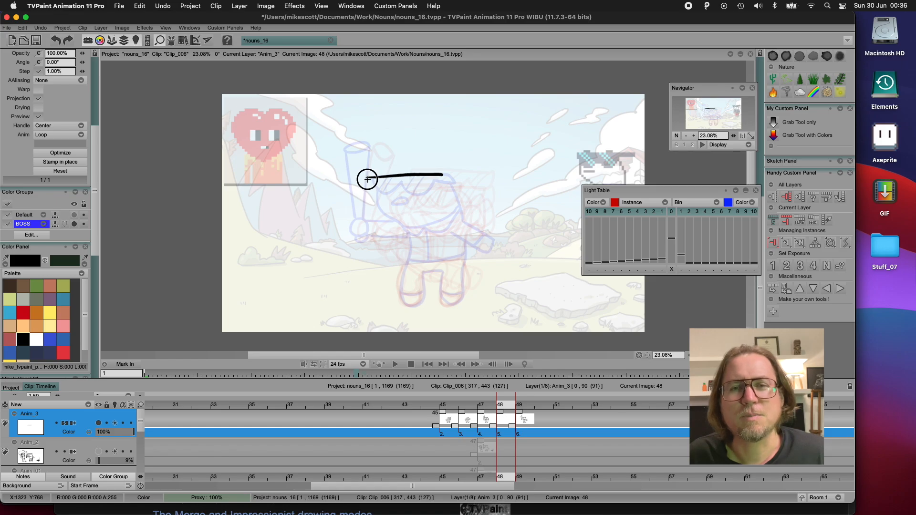
mouse_move(367, 179)
mouse_down()
mouse_move(404, 193)
mouse_move(443, 175)
mouse_move(448, 186)
mouse_move(375, 191)
mouse_up()
mouse_move(389, 180)
mouse_down()
mouse_move(380, 195)
mouse_move(415, 192)
mouse_up()
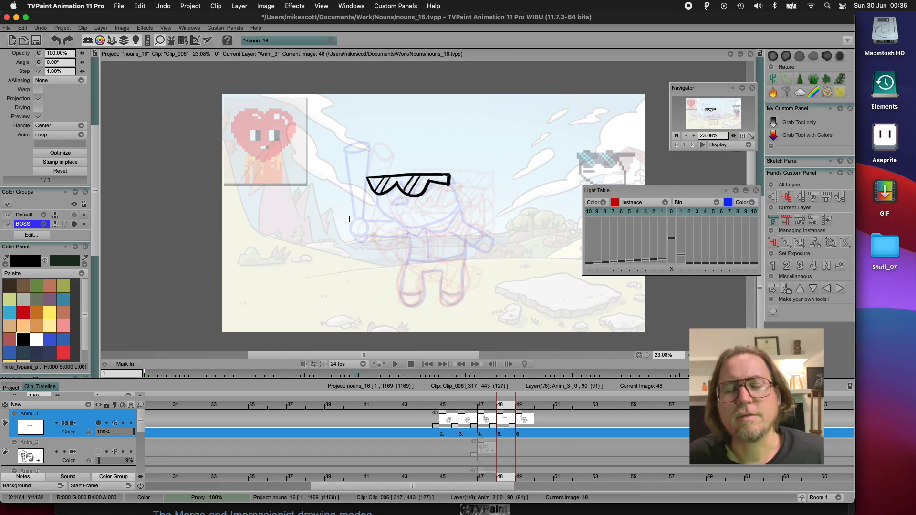
Draw the gripping hand and the bat leaning away from the head on frame 48, redoing the bat's inner edge
mouse_move(349, 219)
mouse_down()
mouse_move(352, 237)
mouse_move(351, 219)
mouse_up()
drag(338, 149, 338, 213)
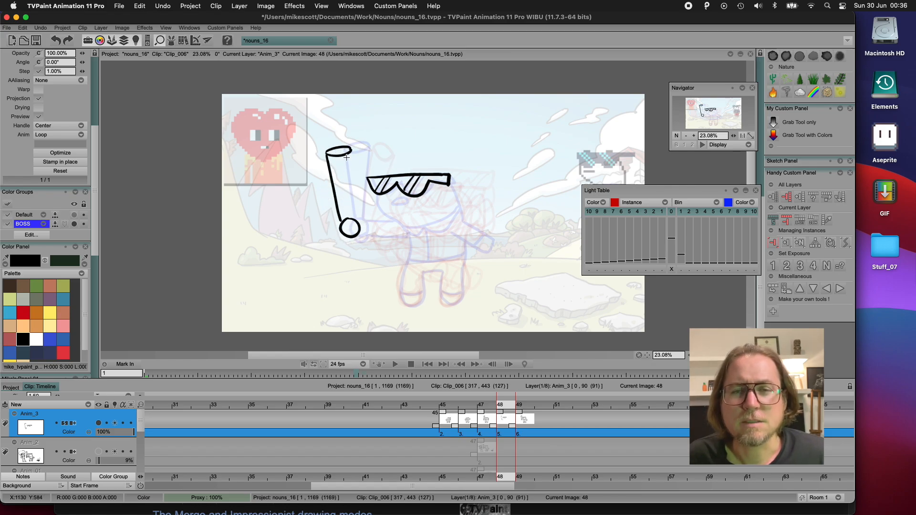
drag(351, 151, 354, 219)
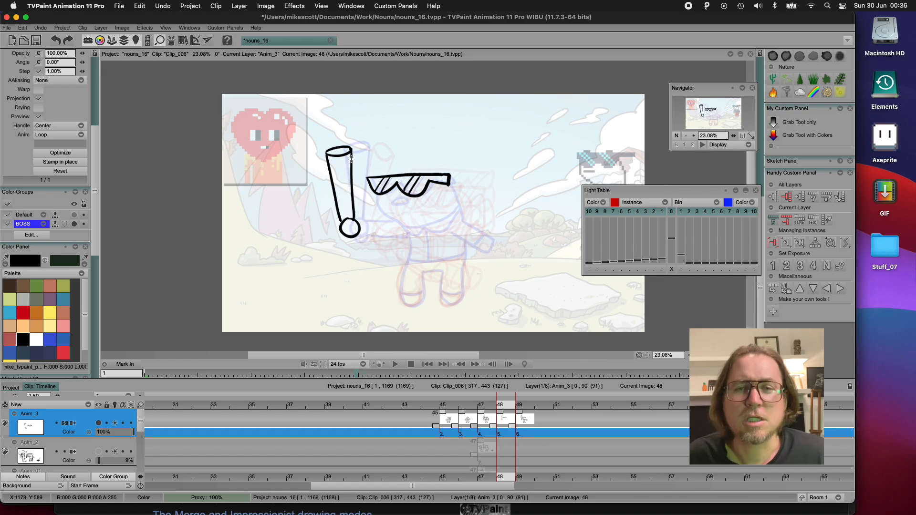
key(super+z)
mouse_move(352, 150)
mouse_down()
mouse_move(348, 243)
mouse_move(356, 238)
mouse_up()
Draw the sides of the head and the outstretched free arm on frame 48, redoing the face-side curve
mouse_move(373, 193)
mouse_down()
mouse_move(382, 216)
mouse_move(406, 233)
mouse_up()
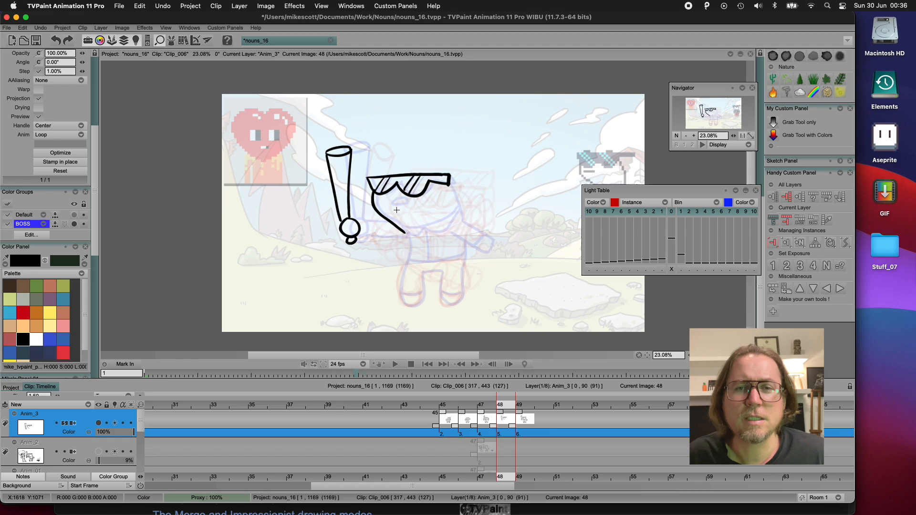
key(super+z)
drag(373, 193, 404, 230)
mouse_move(440, 186)
mouse_down()
mouse_move(458, 219)
mouse_move(498, 241)
mouse_move(490, 254)
mouse_up()
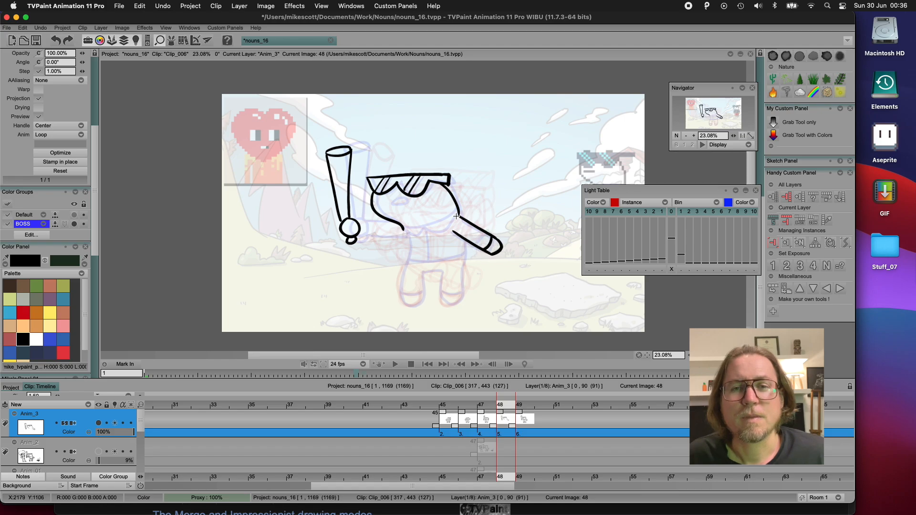
Draw the torso, legs, waistline and shoe lines of the frame 48 character
mouse_move(403, 229)
mouse_down()
mouse_move(405, 305)
mouse_move(420, 303)
mouse_move(422, 276)
mouse_move(431, 275)
mouse_move(423, 272)
mouse_move(441, 271)
mouse_move(443, 302)
mouse_move(460, 296)
mouse_move(465, 242)
mouse_up()
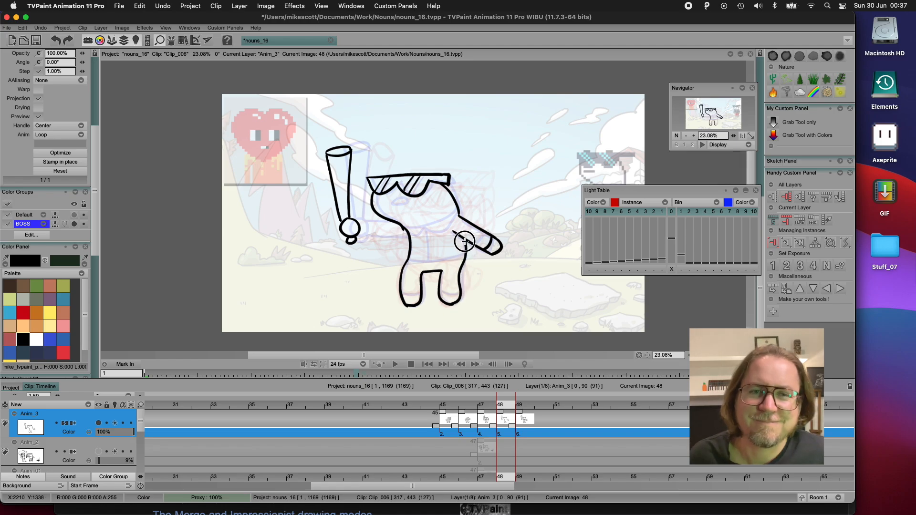
drag(408, 261, 465, 253)
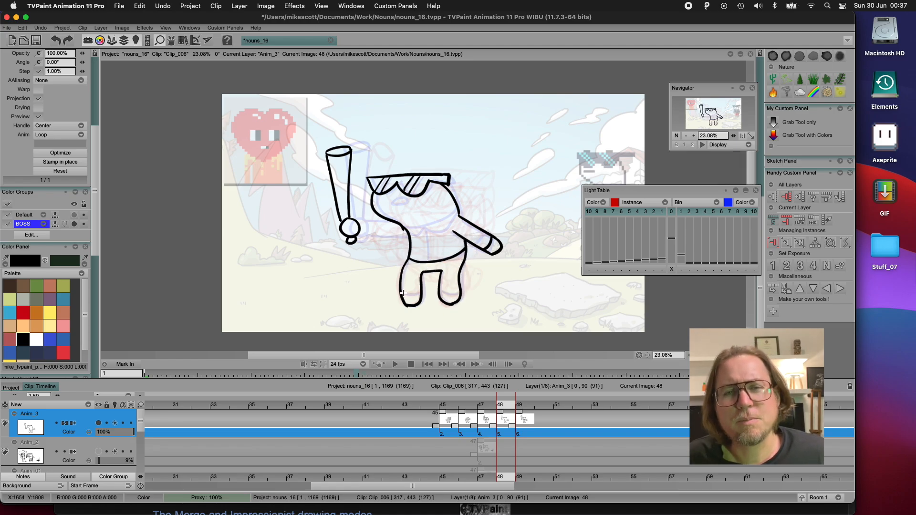
drag(402, 292, 461, 292)
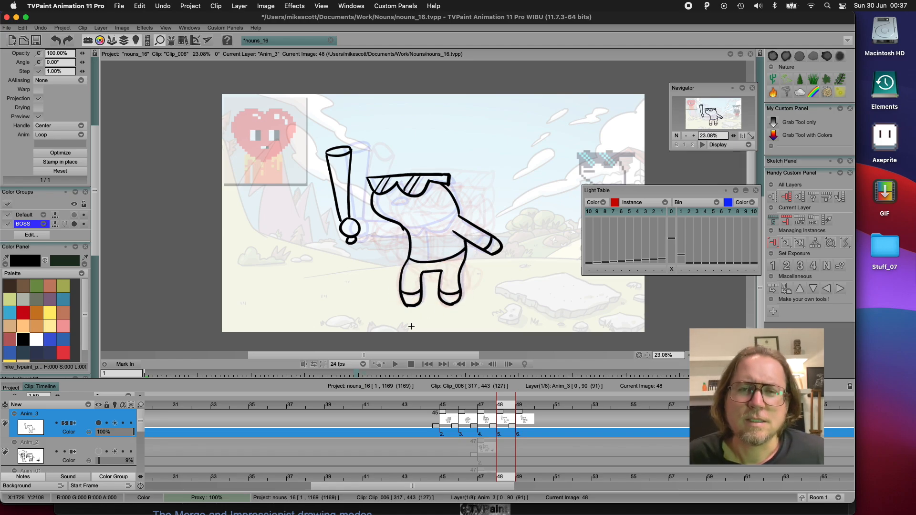
Draw the jaw, mouth, bat-holding arm and jacket details of the frame 48 character, erasing stray line ends
key(e)
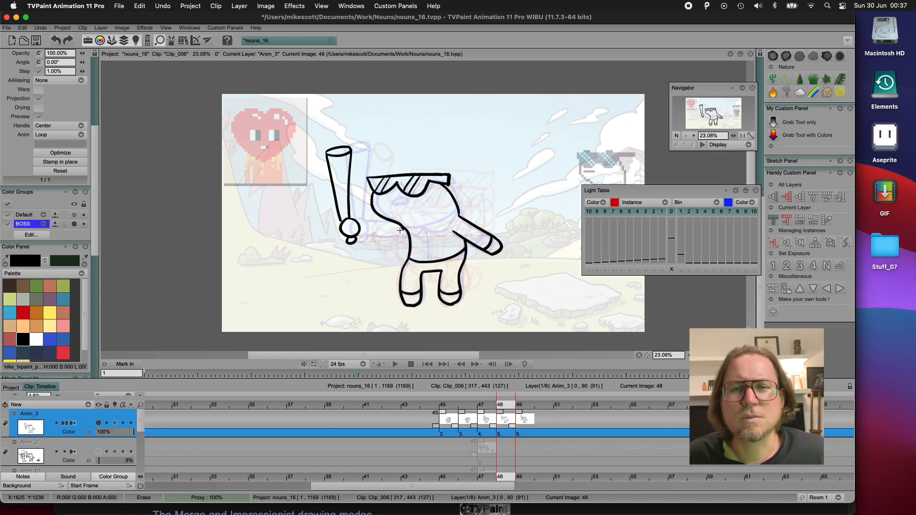
drag(403, 228, 459, 214)
mouse_move(399, 199)
mouse_down()
mouse_move(357, 222)
mouse_move(396, 224)
mouse_move(366, 234)
mouse_move(408, 236)
mouse_move(422, 226)
mouse_move(427, 262)
mouse_up()
mouse_move(405, 229)
mouse_down()
mouse_move(429, 232)
mouse_move(455, 211)
mouse_up()
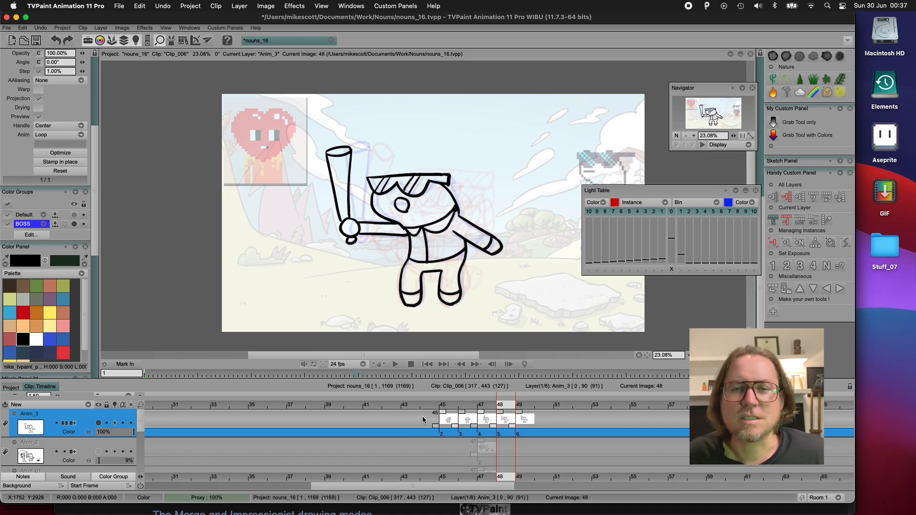
Set the exposure of the Anim_3 drawings on frames 45 to 48 to two frames each and play the swing back
drag(451, 438, 509, 436)
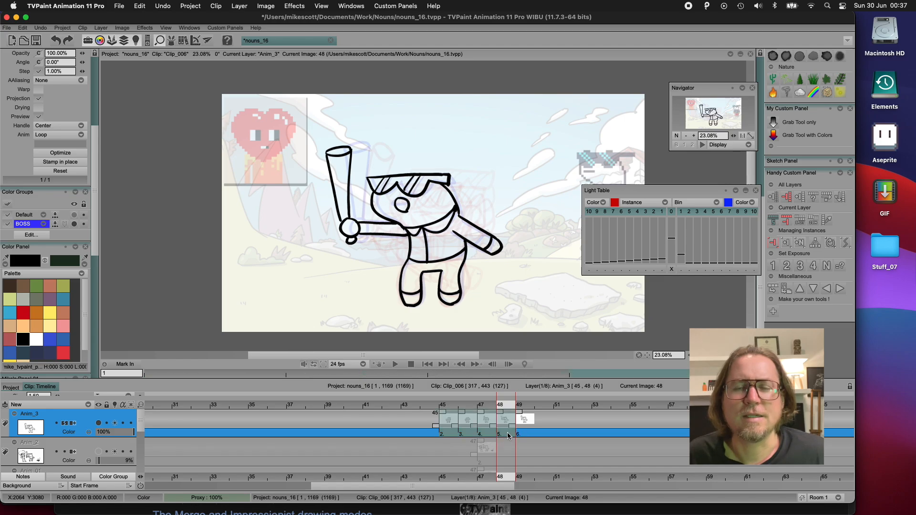
click(785, 271)
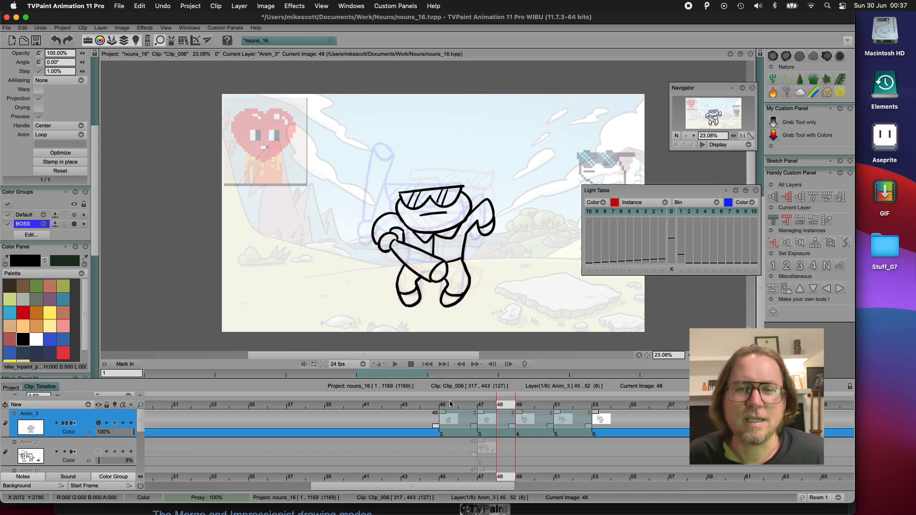
drag(445, 401, 301, 407)
key(Return)
key(Return)
key(Return)
key(Return)
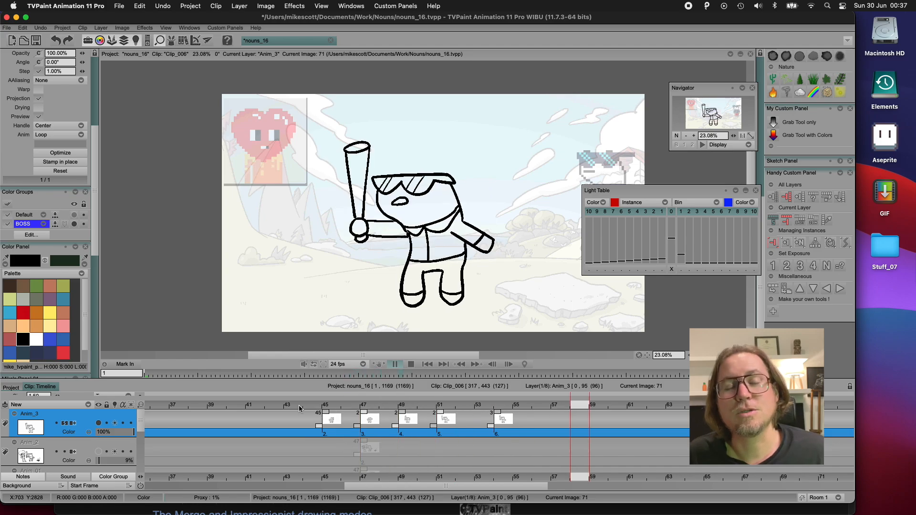
key(Return)
drag(340, 406, 374, 403)
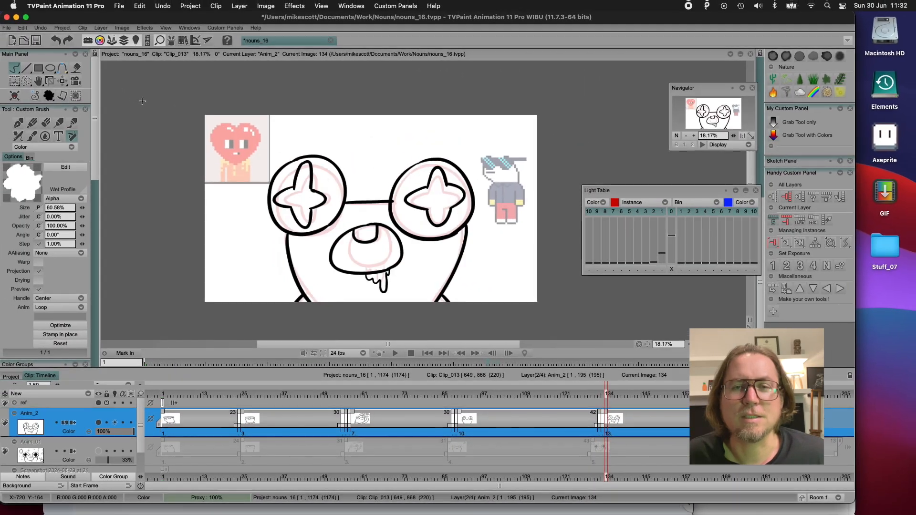
Insert a blank instance at frame 134 of Anim_2 in Clip_013 and show only the next drawing on the light table
key(Right)
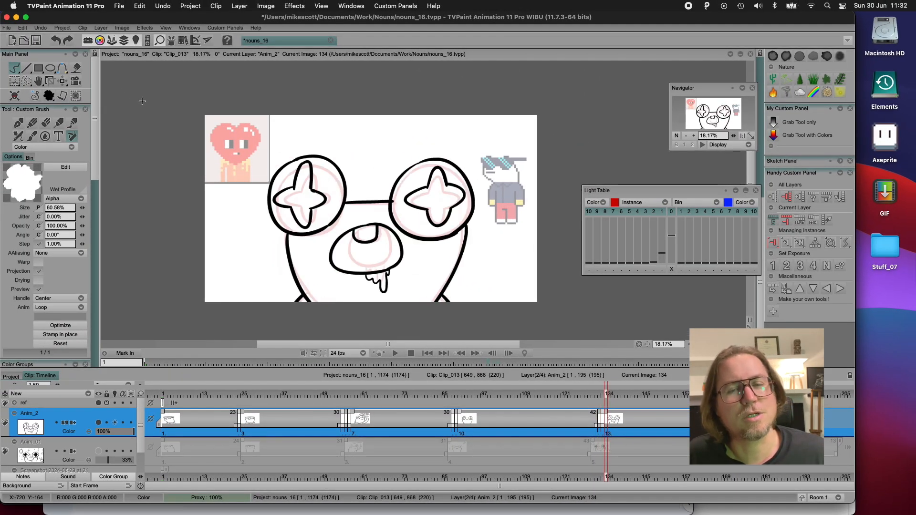
key(Left)
click(783, 243)
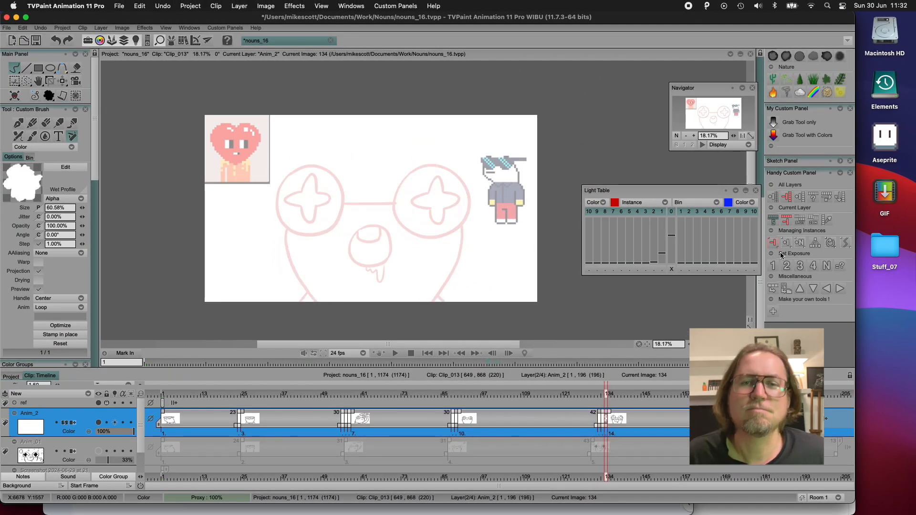
click(682, 260)
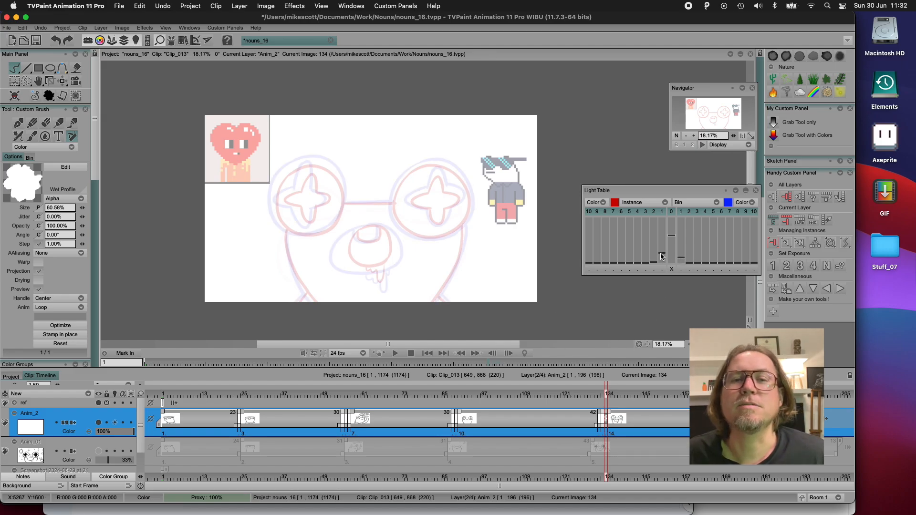
drag(662, 254, 654, 279)
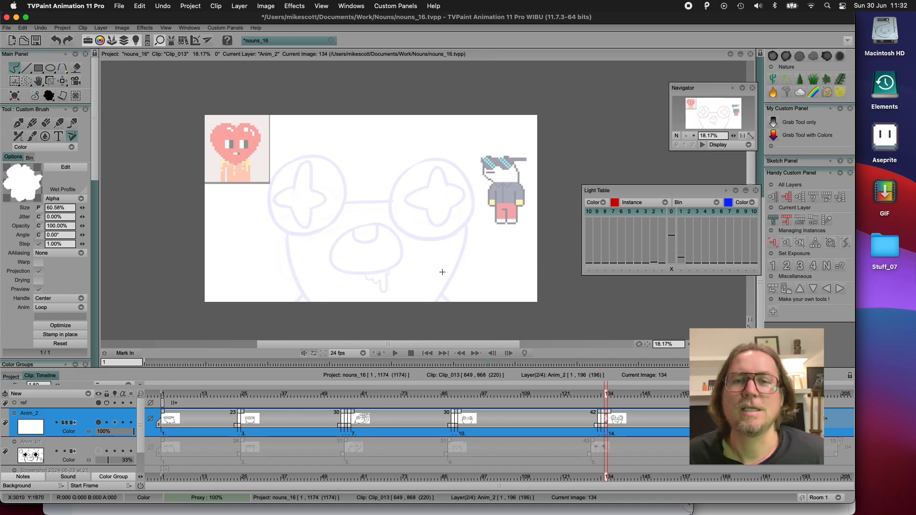
Draw two large round eyes with four-pointed star pupils on frame 134, bigger and wider apart than in the next drawing
mouse_move(283, 164)
mouse_down()
mouse_move(266, 170)
mouse_move(331, 217)
mouse_move(294, 157)
mouse_move(258, 188)
mouse_move(302, 151)
mouse_move(288, 155)
mouse_up()
key(ctrl+z)
mouse_move(436, 159)
mouse_down()
mouse_move(454, 236)
mouse_move(420, 159)
mouse_up()
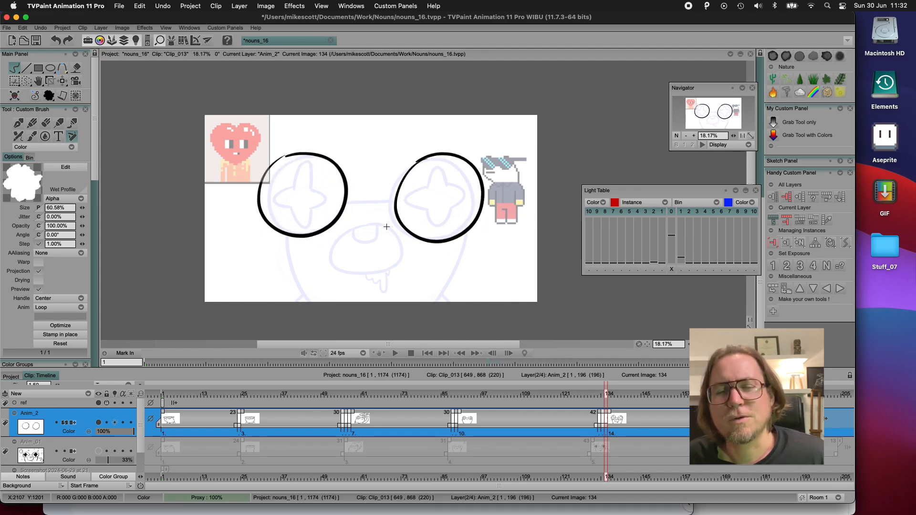
mouse_move(285, 182)
mouse_down()
mouse_move(301, 185)
mouse_move(282, 199)
mouse_move(286, 219)
mouse_up()
drag(300, 202, 312, 182)
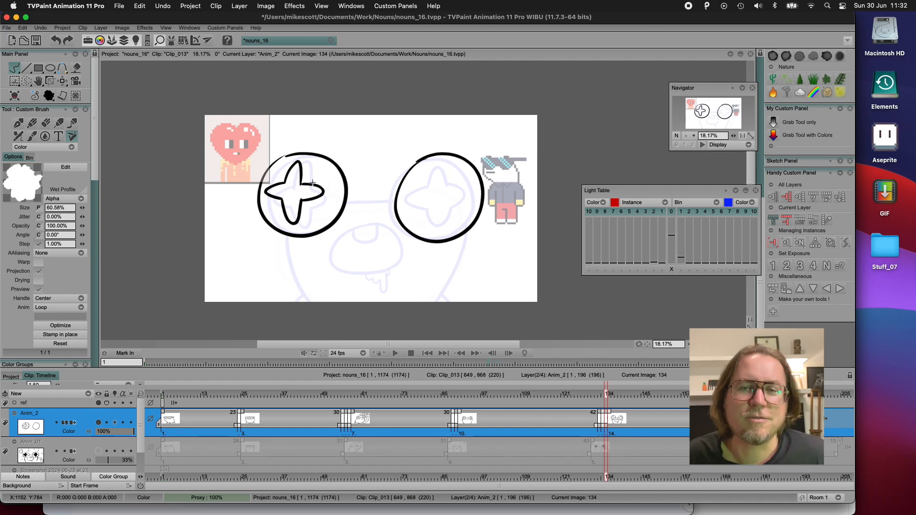
mouse_move(458, 183)
mouse_down()
mouse_move(450, 163)
mouse_move(445, 183)
mouse_move(422, 191)
mouse_move(452, 225)
mouse_move(464, 204)
mouse_move(448, 192)
mouse_up()
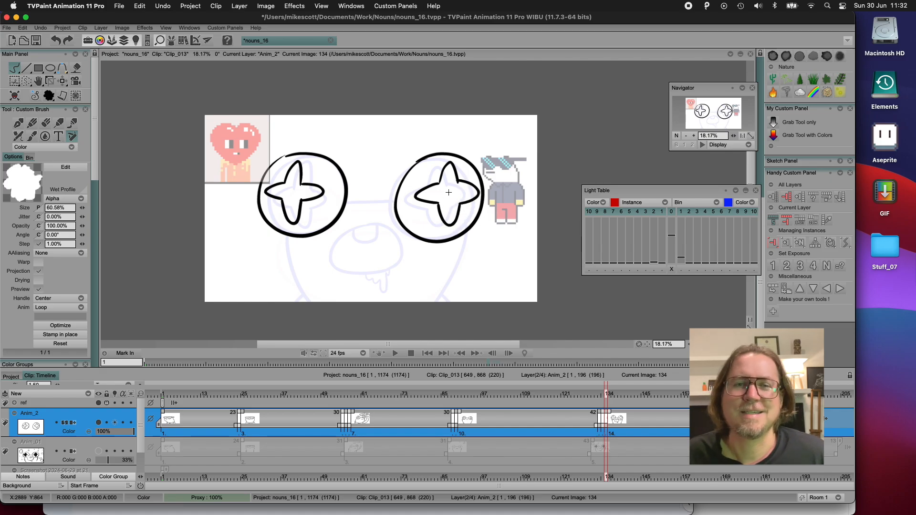
Draw the line joining the two eyes and both sides of the head on frame 134
drag(348, 198, 396, 196)
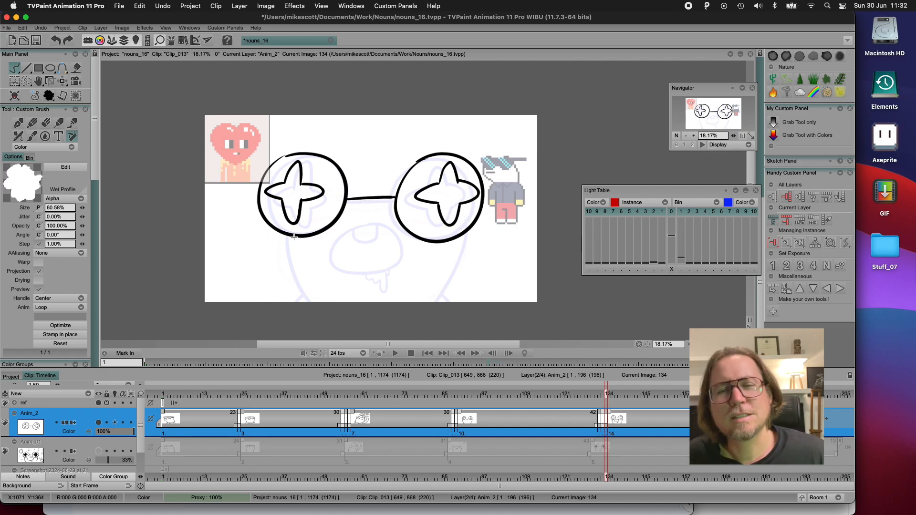
drag(282, 234, 327, 318)
drag(468, 237, 433, 303)
Draw the open mouth with its inner upper shape and dripping drool on frame 134, redoing the mouth outline until it is narrower and taller
mouse_move(356, 229)
mouse_down()
mouse_move(333, 257)
mouse_move(392, 280)
mouse_up()
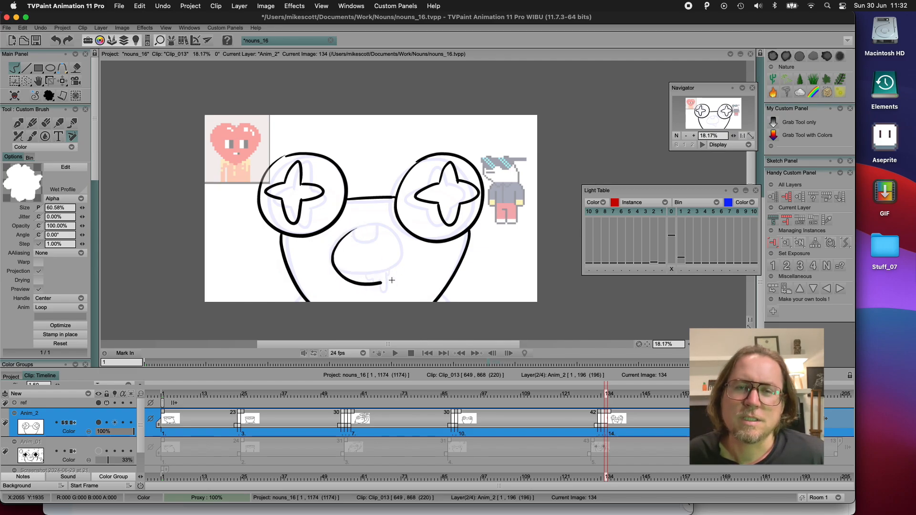
key(super+z)
mouse_move(357, 230)
mouse_down()
mouse_move(340, 277)
mouse_move(389, 281)
mouse_move(379, 225)
mouse_move(386, 282)
mouse_up()
key(super+z)
mouse_move(356, 234)
mouse_down()
mouse_move(374, 216)
mouse_move(398, 266)
mouse_move(389, 281)
mouse_move(405, 248)
mouse_move(365, 226)
mouse_move(389, 282)
mouse_up()
key(super+z)
key(super+z)
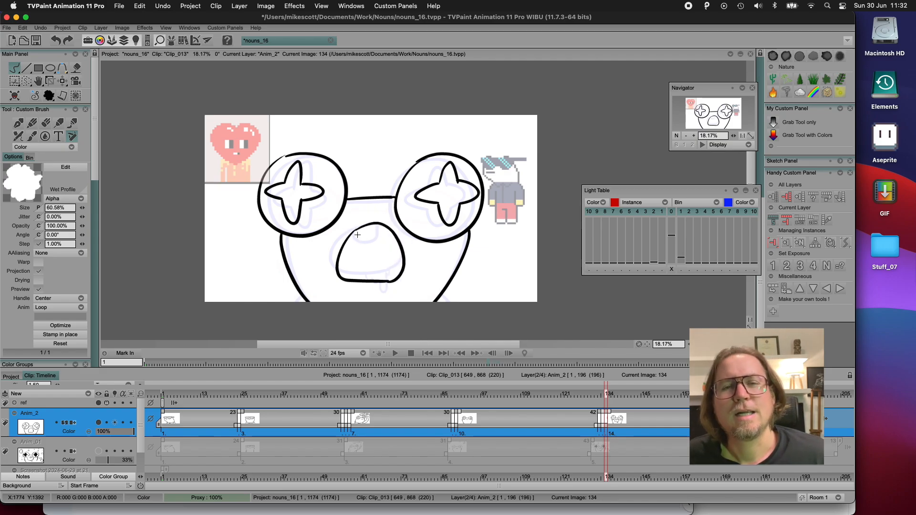
mouse_move(356, 231)
mouse_down()
mouse_move(368, 244)
mouse_move(379, 225)
mouse_up()
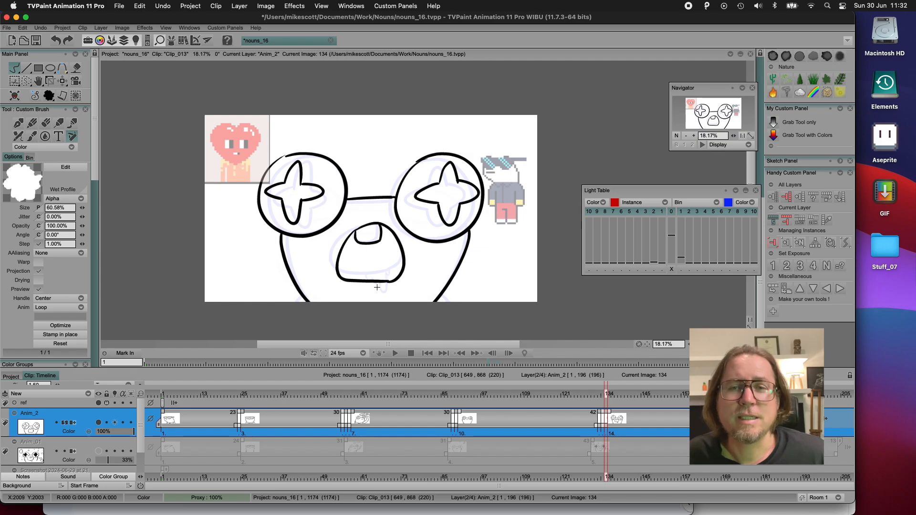
drag(375, 283, 395, 282)
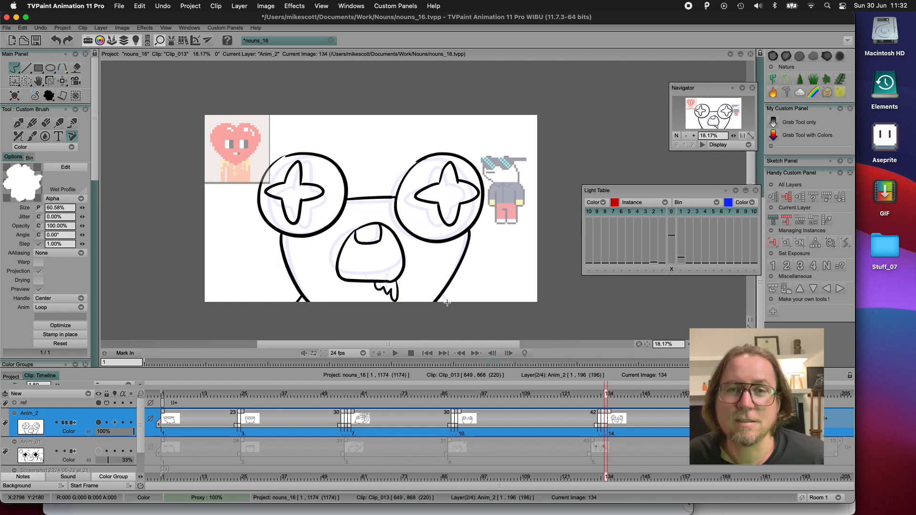
Flip back and forth through frames 130 to 134 to check the change from closed to open mouth
key(Left)
key(Left)
key(Left)
key(Left)
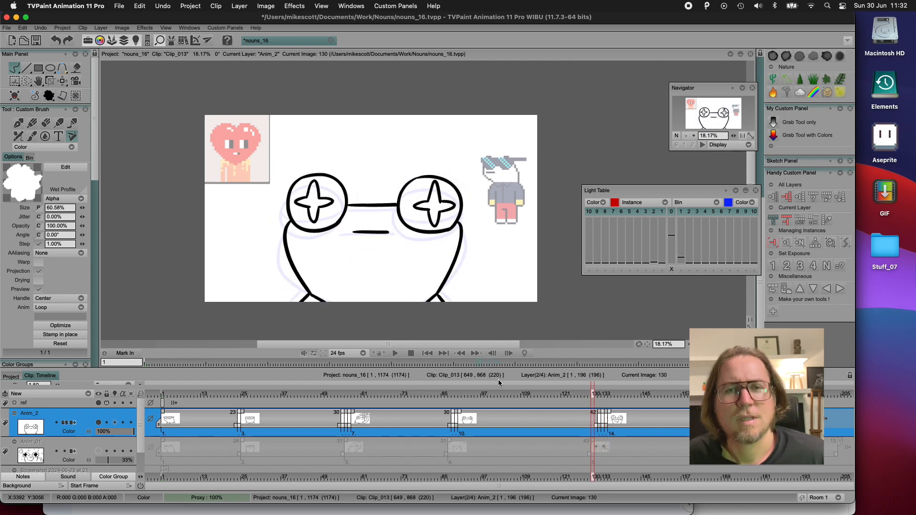
key(Right)
key(Right)
key(Right)
key(Right)
key(Left)
key(Left)
key(Left)
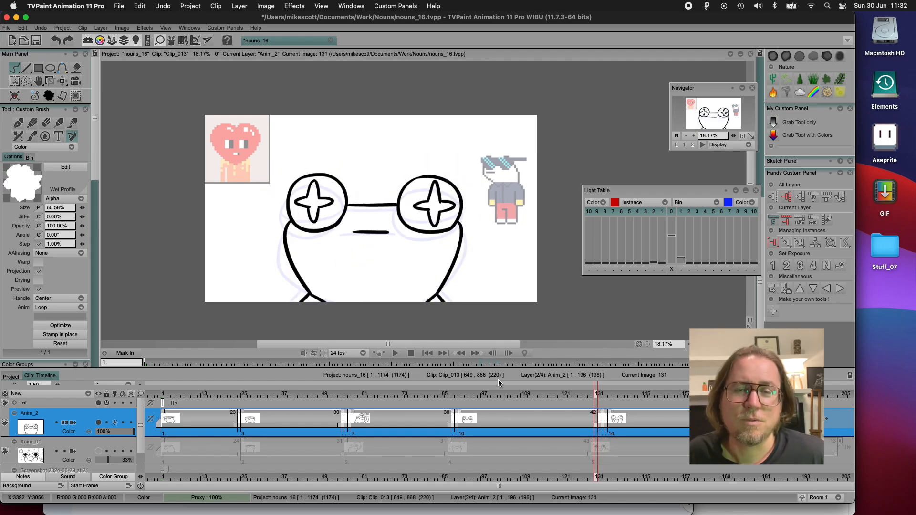
key(Right)
key(Left)
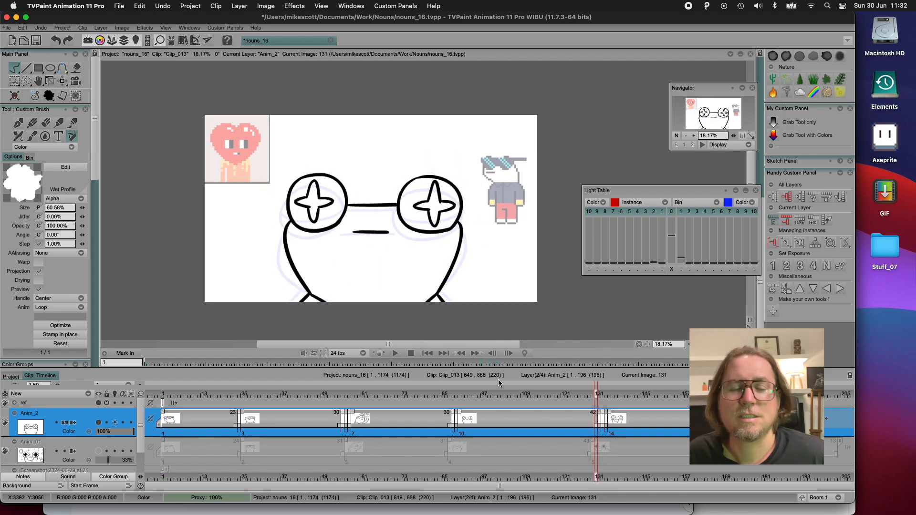
Insert a blank instance at frame 132 with both neighbouring drawings on the light table, and draw the flattened oval eyes with their joining line
click(783, 242)
click(662, 258)
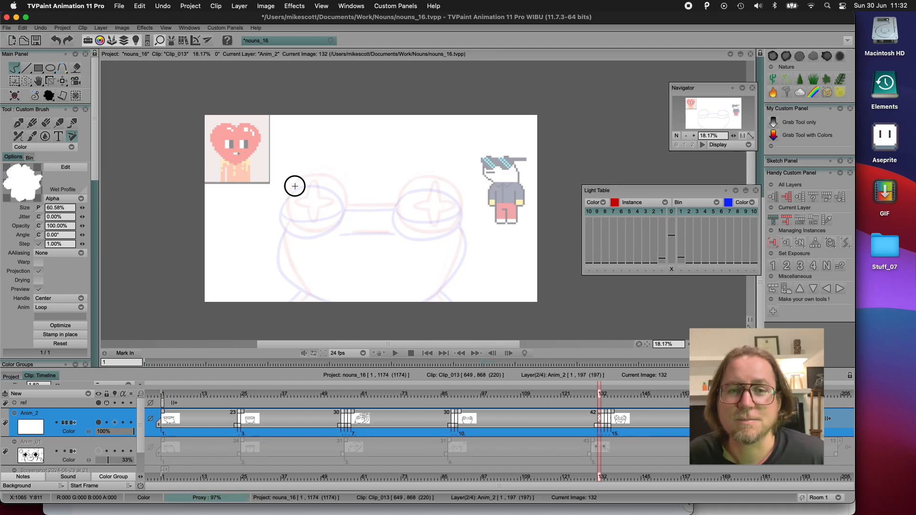
mouse_move(295, 186)
mouse_down()
mouse_move(346, 191)
mouse_move(348, 201)
mouse_move(284, 194)
mouse_move(333, 187)
mouse_move(297, 183)
mouse_up()
key(ctrl+z)
mouse_move(419, 187)
mouse_down()
mouse_move(419, 237)
mouse_move(412, 187)
mouse_up()
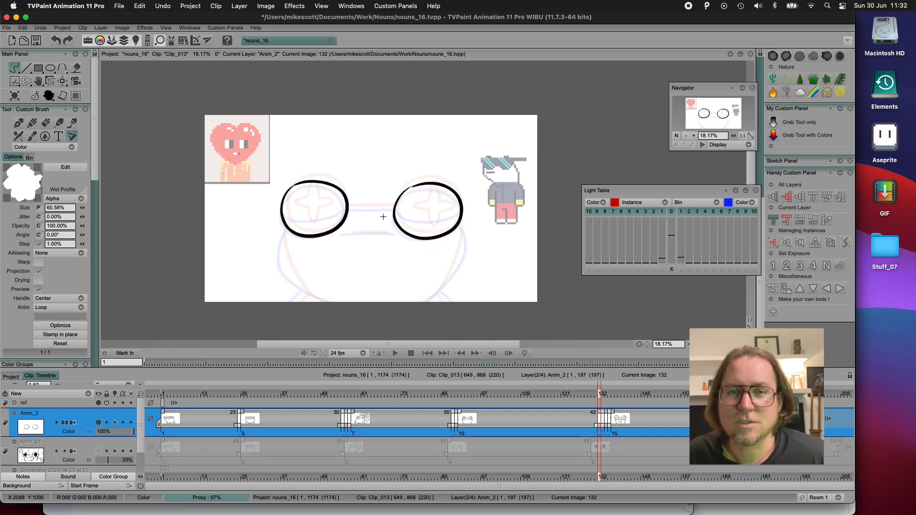
drag(349, 208, 389, 209)
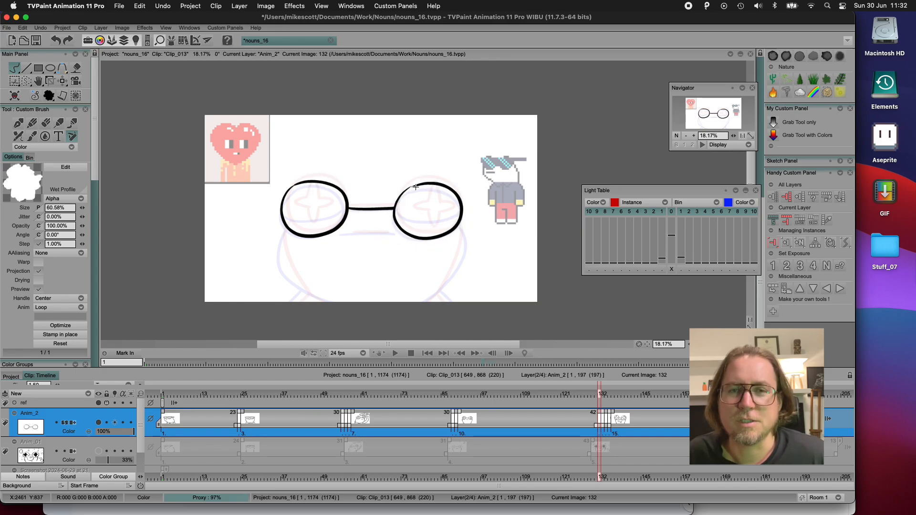
Draw the head sides, shoulder lines and closed mouth on frame 132 between the two neighbouring poses
mouse_move(286, 232)
mouse_down()
mouse_move(288, 282)
mouse_move(309, 294)
mouse_up()
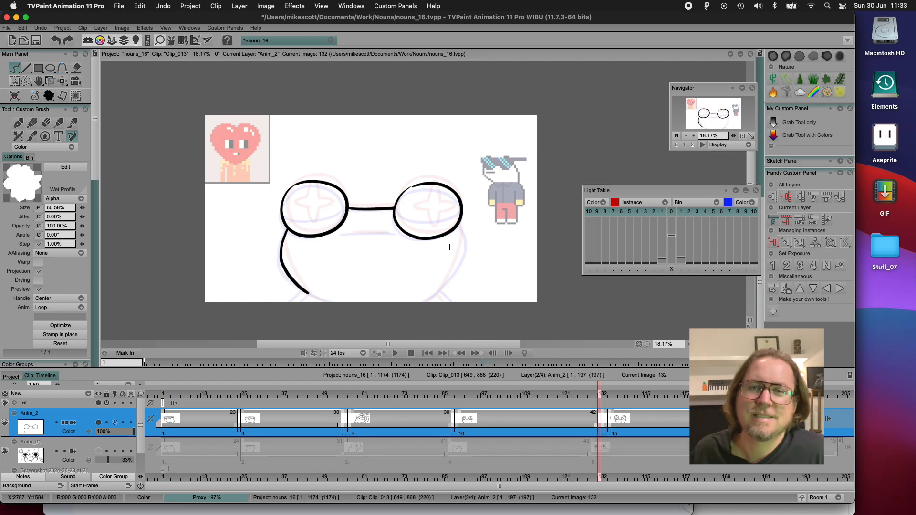
mouse_move(457, 227)
mouse_down()
mouse_move(463, 249)
mouse_move(433, 293)
mouse_up()
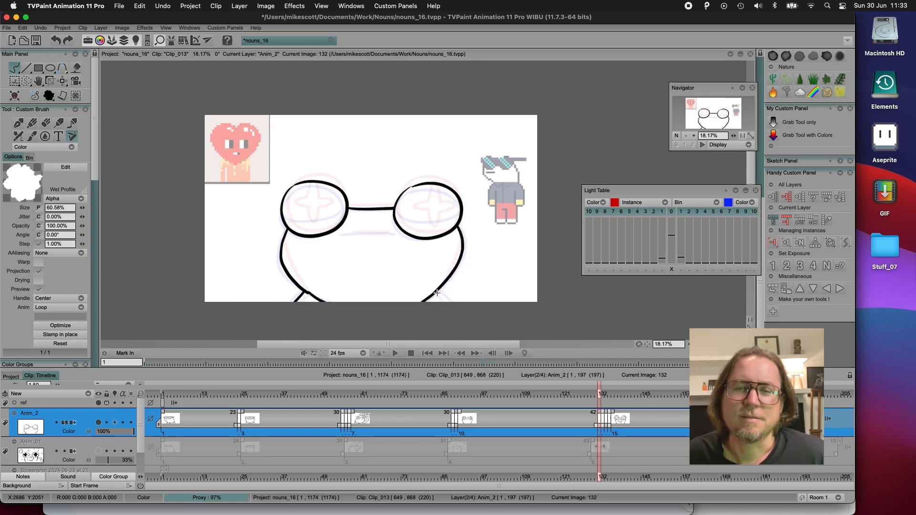
drag(347, 234, 389, 233)
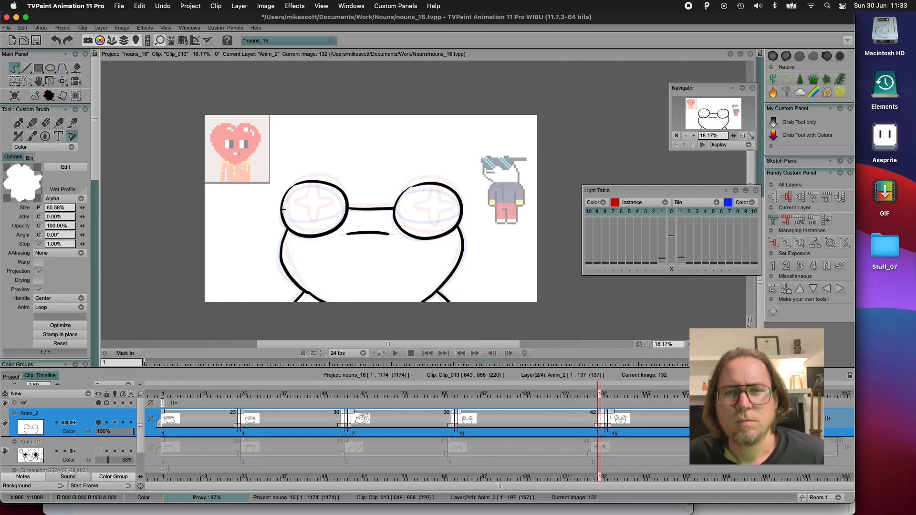
Draw curved half-closed eyelids across both eyes on frame 132 and add star pupils beneath them
mouse_move(283, 209)
mouse_down()
mouse_move(339, 202)
mouse_move(457, 214)
mouse_up()
key(super+z)
drag(394, 212, 459, 215)
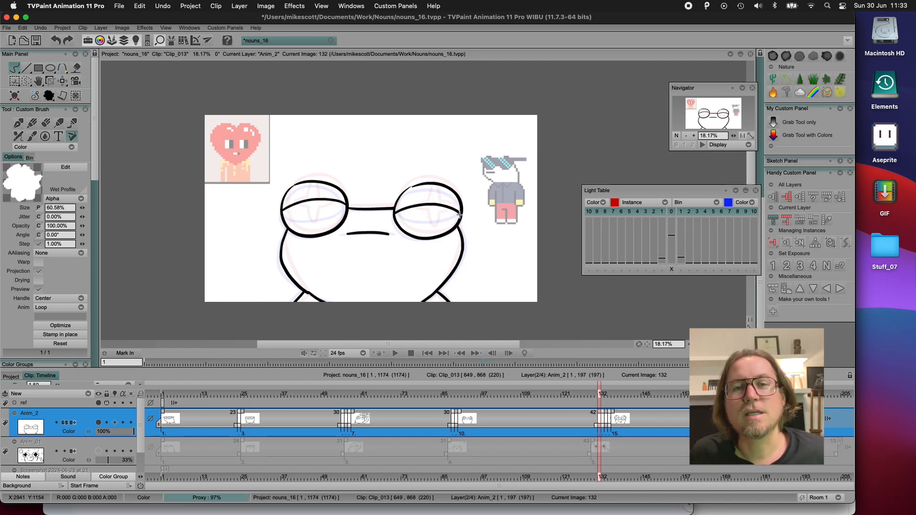
mouse_move(299, 209)
mouse_down()
mouse_move(304, 228)
mouse_move(316, 218)
mouse_move(299, 209)
mouse_up()
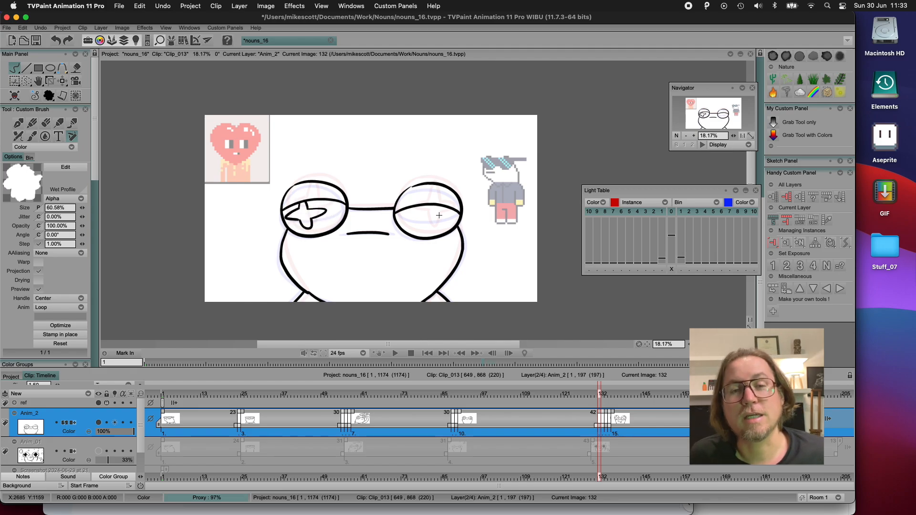
mouse_move(432, 210)
mouse_down()
mouse_move(423, 218)
mouse_move(437, 230)
mouse_move(443, 206)
mouse_up()
Flip through frames 131 to 134 and insert a blank instance at frame 134 before the first open-mouth drawing
key(Left)
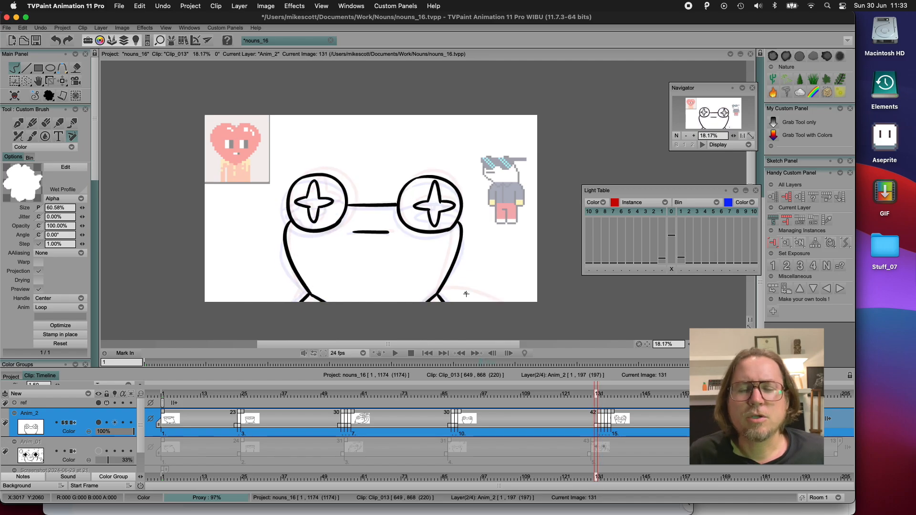
key(Right)
key(Right)
key(Right)
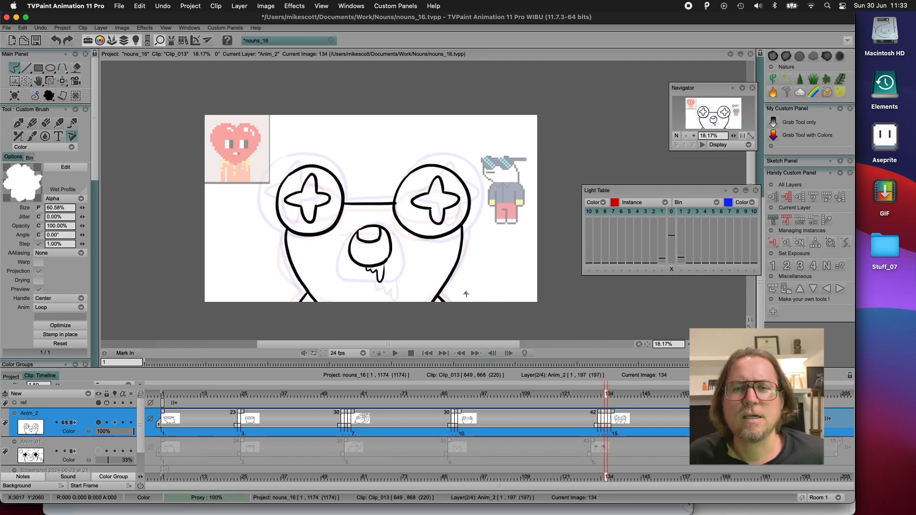
key(Left)
click(785, 245)
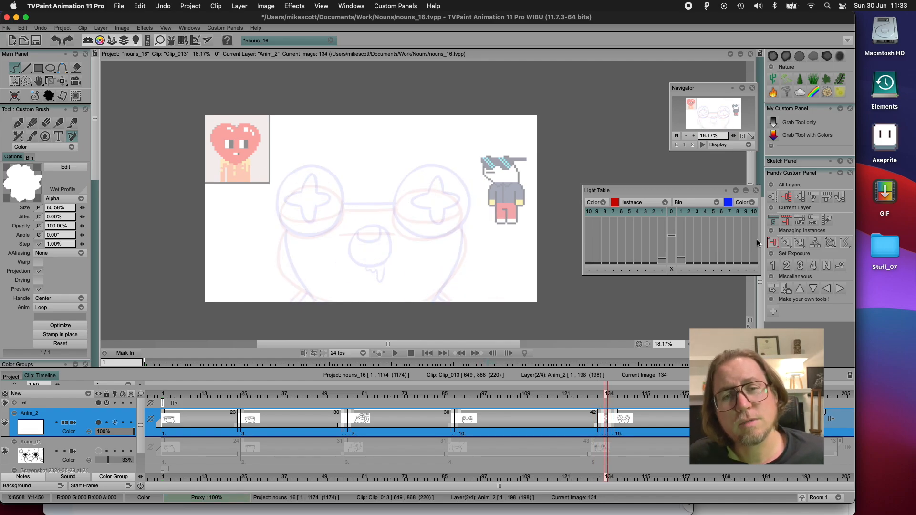
Draw two round eyes and their joining line on the new frame 134, redoing the outlines to sit between the neighbouring poses
mouse_move(308, 172)
mouse_down()
mouse_move(277, 200)
mouse_move(343, 203)
mouse_move(312, 173)
mouse_up()
mouse_move(424, 176)
mouse_down()
mouse_move(415, 236)
mouse_move(407, 178)
mouse_move(457, 225)
mouse_move(422, 175)
mouse_move(453, 179)
mouse_move(416, 176)
mouse_move(468, 207)
mouse_move(414, 178)
mouse_move(401, 227)
mouse_move(406, 182)
mouse_move(471, 208)
mouse_move(420, 175)
mouse_move(398, 199)
mouse_move(464, 188)
mouse_move(414, 179)
mouse_move(393, 206)
mouse_move(460, 190)
mouse_move(415, 174)
mouse_move(414, 239)
mouse_move(422, 174)
mouse_up()
key(ctrl+z)
key(ctrl+z)
key(ctrl+z)
key(ctrl+z)
key(ctrl+z)
key(ctrl+z)
key(ctrl+z)
key(ctrl+z)
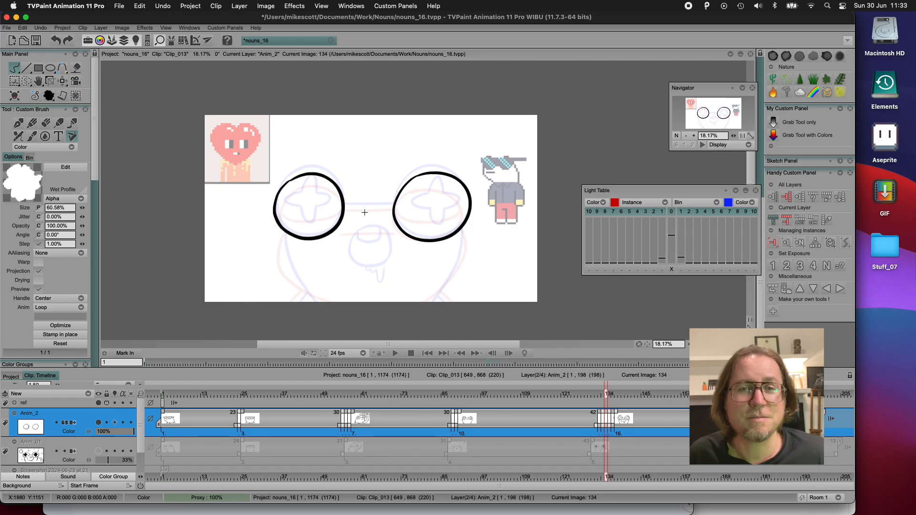
drag(345, 207, 392, 206)
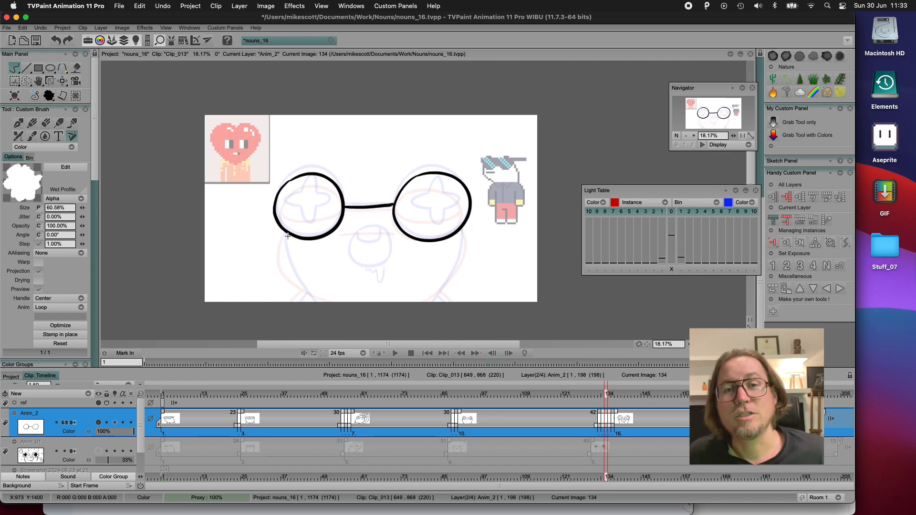
Draw both sides of the head and the shoulder lines on the new frame 134, redoing one head side
mouse_move(288, 235)
mouse_down()
mouse_move(282, 248)
mouse_move(359, 318)
mouse_up()
mouse_move(461, 229)
mouse_down()
mouse_move(461, 261)
mouse_move(390, 333)
mouse_up()
key(super+z)
mouse_move(461, 228)
mouse_down()
mouse_move(458, 267)
mouse_move(385, 329)
mouse_up()
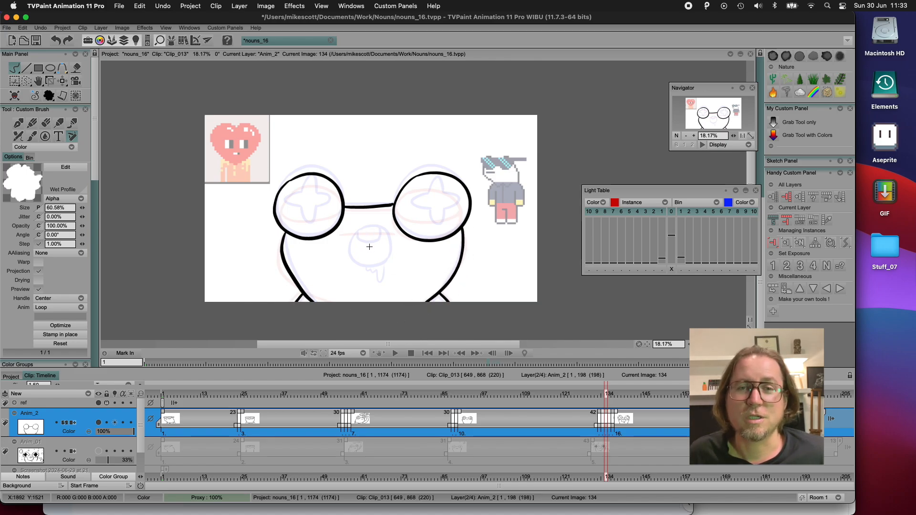
Compare frame 134 with its neighbouring frames and draw a small, slightly open mouth with a rounded inner shape and drool on it
key(Left)
key(Right)
key(Right)
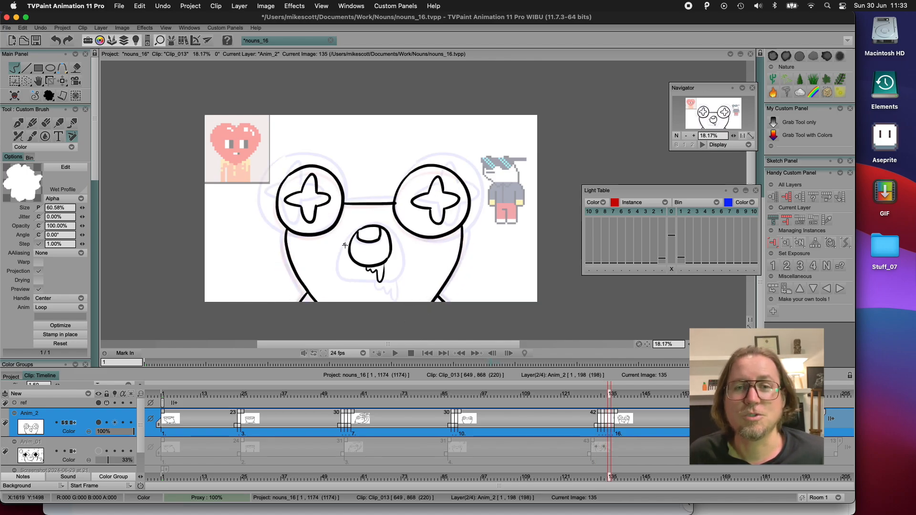
key(Left)
key(Left)
key(Right)
click(345, 246)
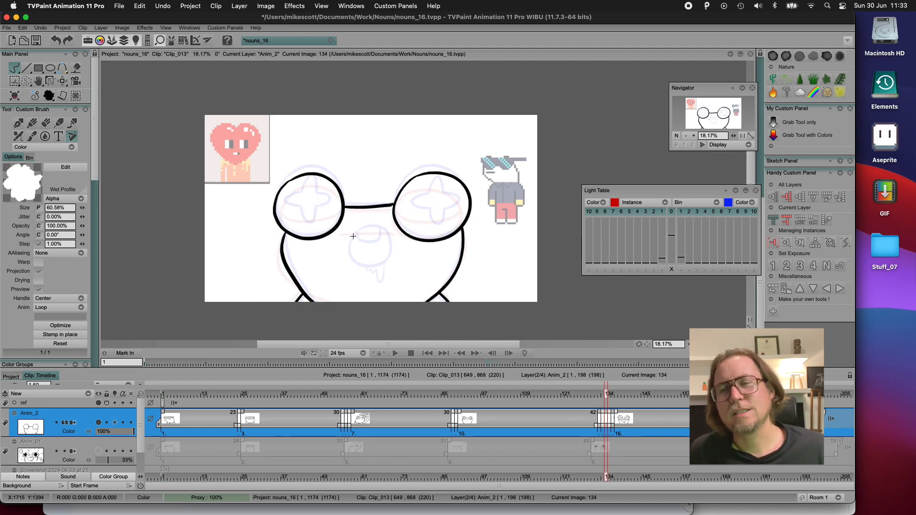
mouse_move(361, 229)
mouse_down()
mouse_move(386, 246)
mouse_move(346, 246)
mouse_move(394, 240)
mouse_move(365, 242)
mouse_move(380, 237)
mouse_move(368, 247)
mouse_move(387, 247)
mouse_up()
key(super+z)
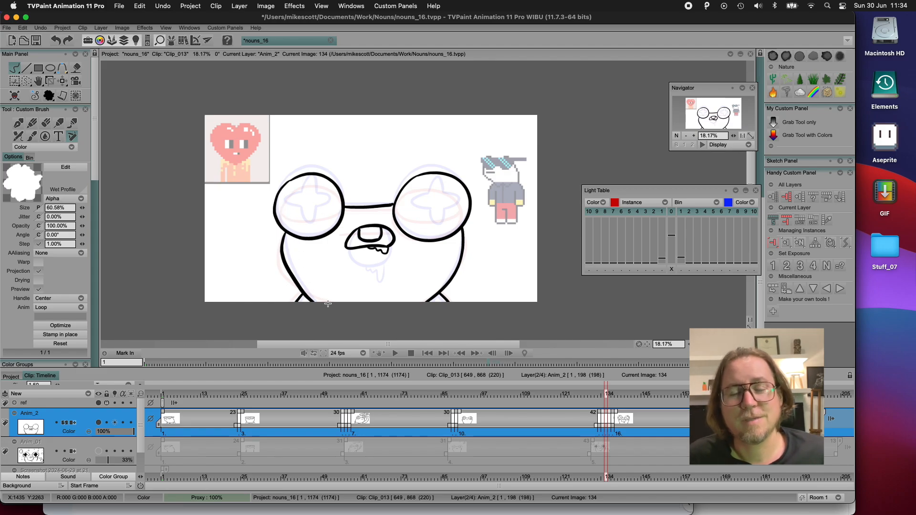
Draw curved half-closed eyelids across both eyes on frame 134 and add the visible lower parts of the star pupils beneath them
drag(275, 207, 340, 202)
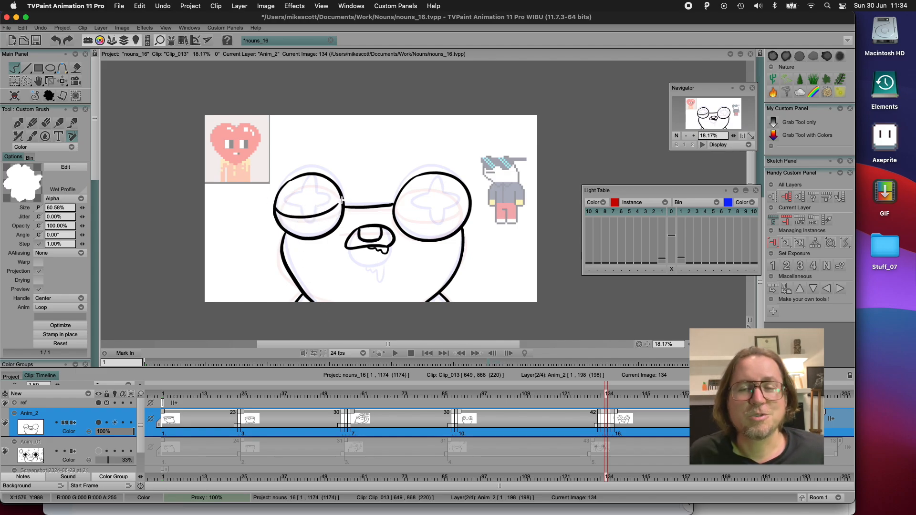
mouse_move(395, 205)
mouse_down()
mouse_move(420, 213)
mouse_move(471, 203)
mouse_up()
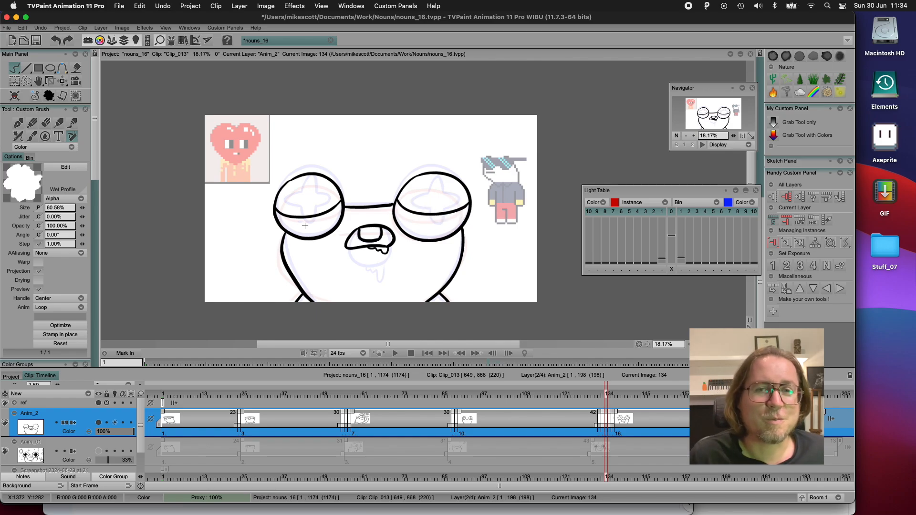
mouse_move(287, 216)
mouse_down()
mouse_move(283, 226)
mouse_move(306, 232)
mouse_move(320, 218)
mouse_up()
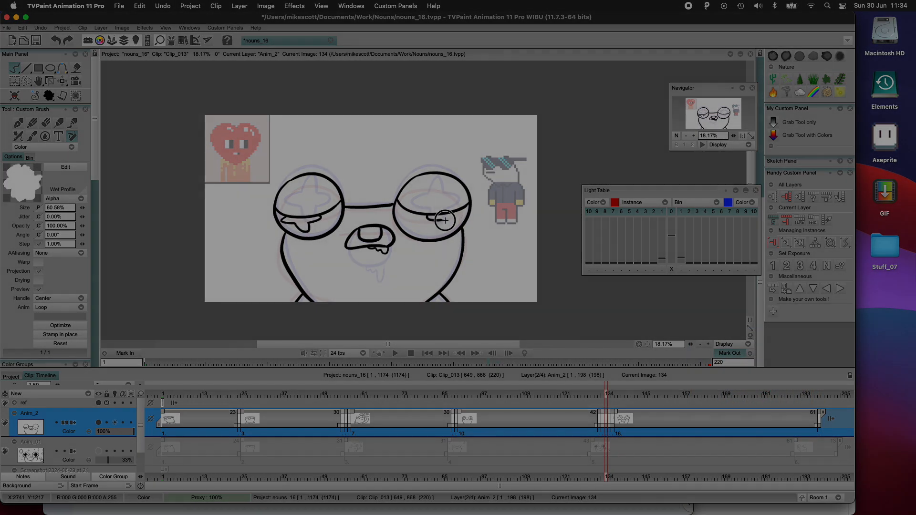